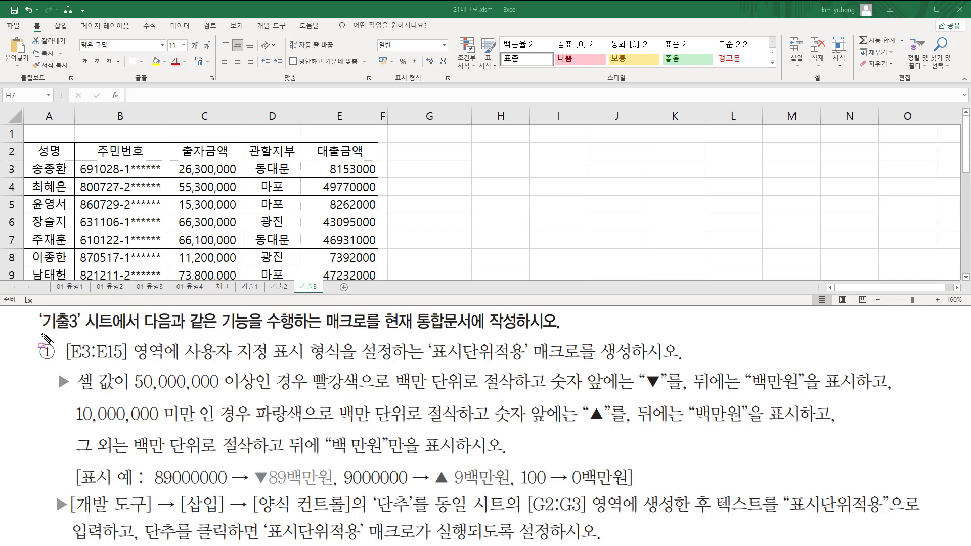
- Read the task requirements for the 표시단위적용 macro on E3:E15 and its form-control button on G2:G3
{"action": "mouse_move", "coordinate": [32, 332]}
{"action": "left_mouse_down"}
{"action": "mouse_move", "coordinate": [531, 337]}
{"action": "mouse_move", "coordinate": [521, 312]}
{"action": "left_mouse_up"}
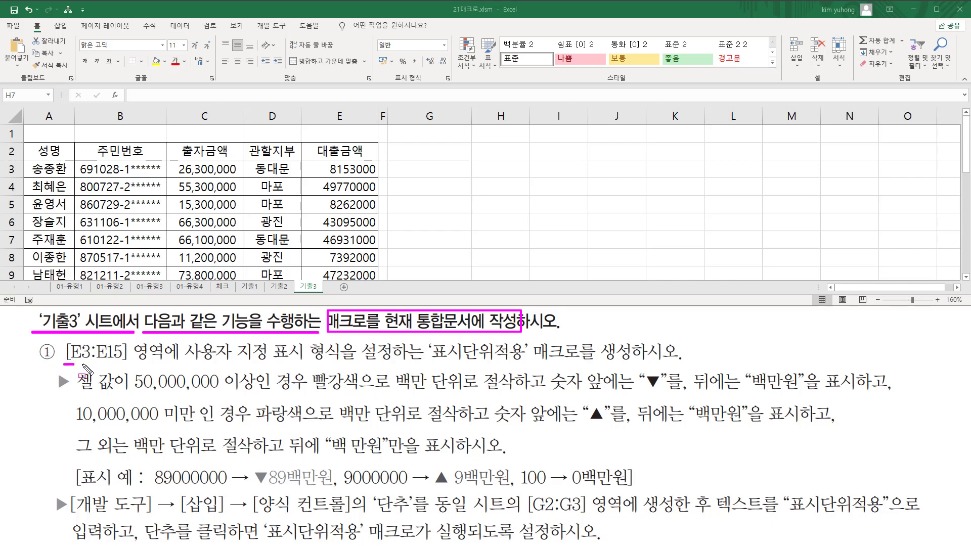
{"action": "mouse_move", "coordinate": [65, 363]}
{"action": "left_mouse_down"}
{"action": "mouse_move", "coordinate": [126, 364]}
{"action": "mouse_move", "coordinate": [141, 341]}
{"action": "mouse_move", "coordinate": [180, 340]}
{"action": "left_mouse_up"}
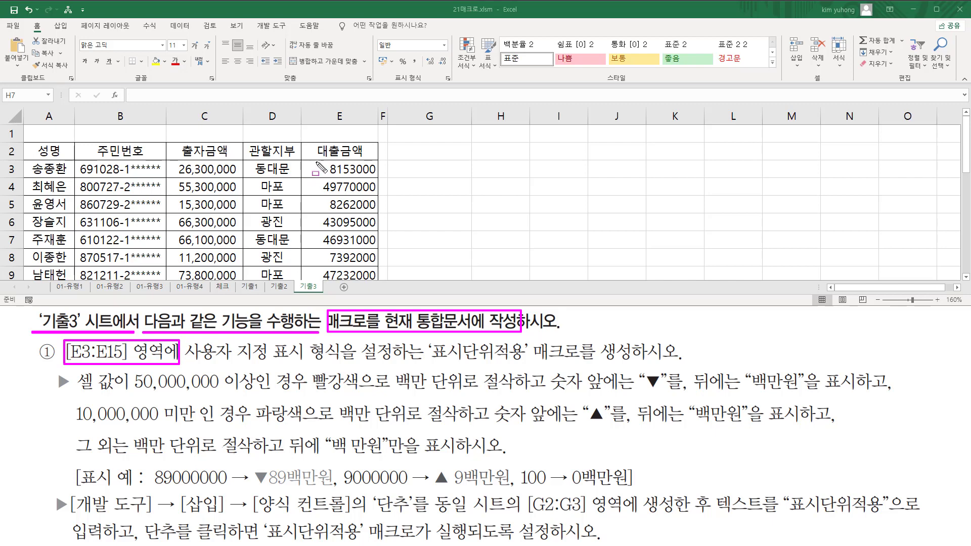
{"action": "left_click_drag", "start_coordinate": [313, 160], "coordinate": [374, 279]}
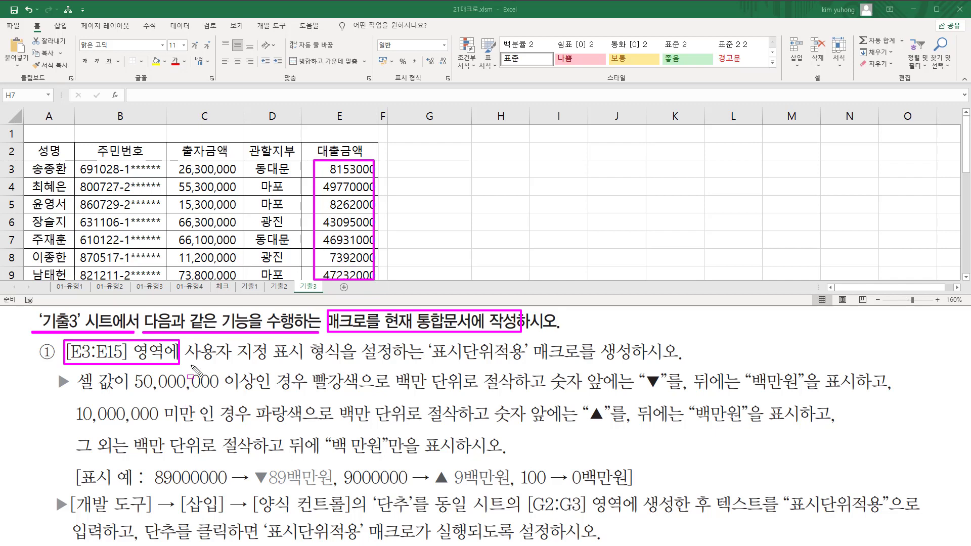
{"action": "left_click_drag", "start_coordinate": [188, 360], "coordinate": [347, 361]}
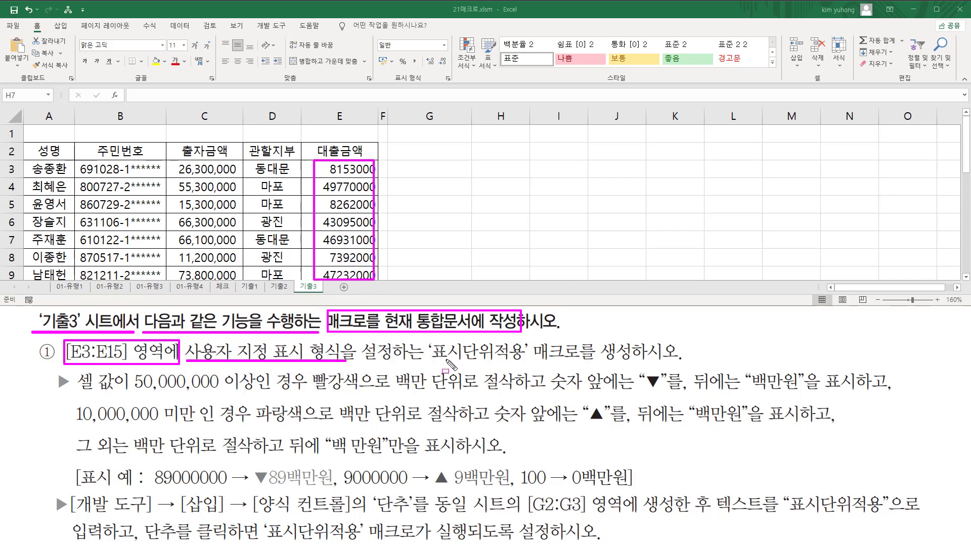
{"action": "left_click_drag", "start_coordinate": [426, 362], "coordinate": [522, 363]}
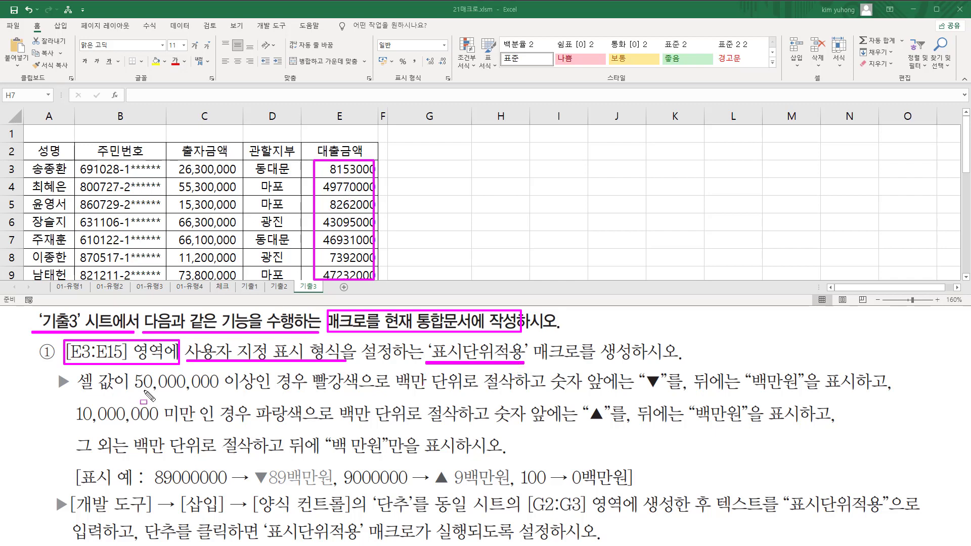
{"action": "left_click_drag", "start_coordinate": [134, 391], "coordinate": [515, 396]}
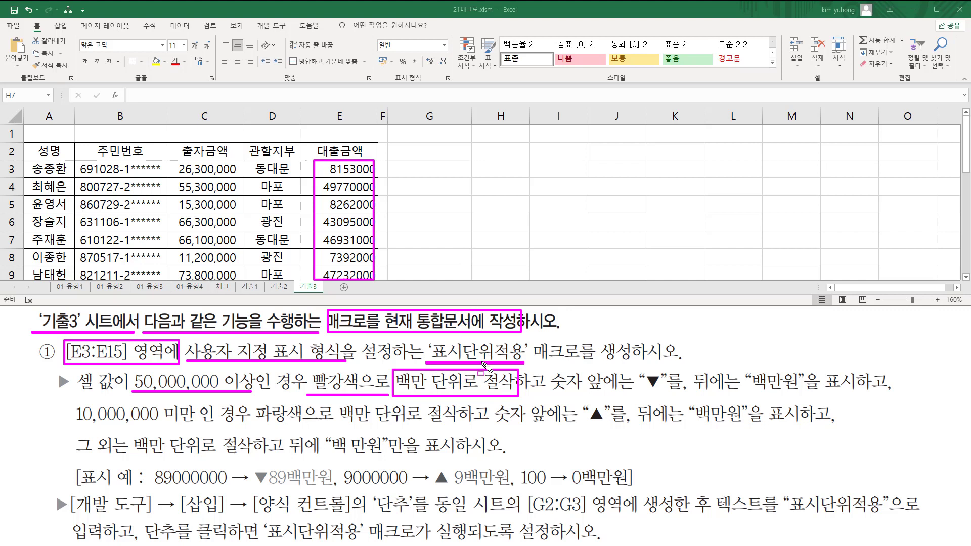
{"action": "left_click_drag", "start_coordinate": [404, 391], "coordinate": [514, 392]}
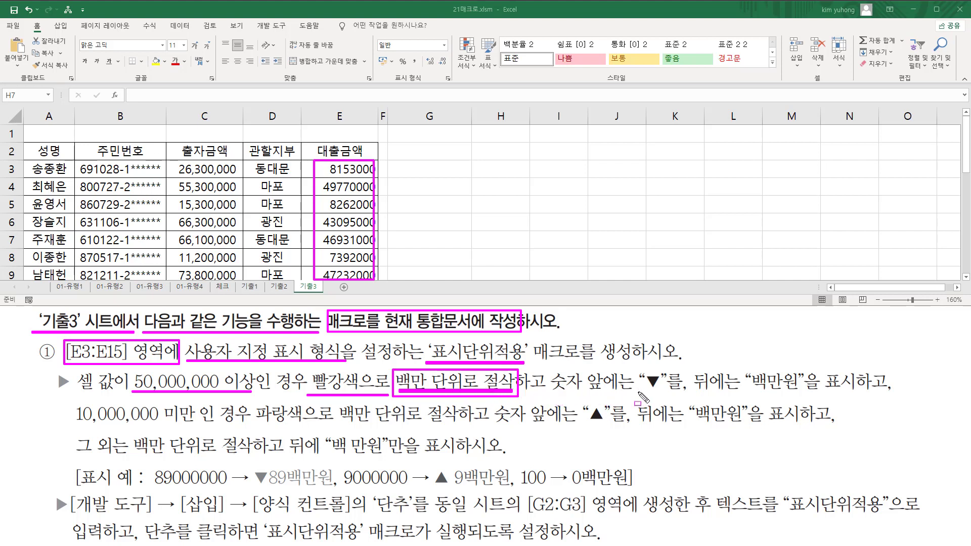
{"action": "left_click_drag", "start_coordinate": [636, 392], "coordinate": [671, 366]}
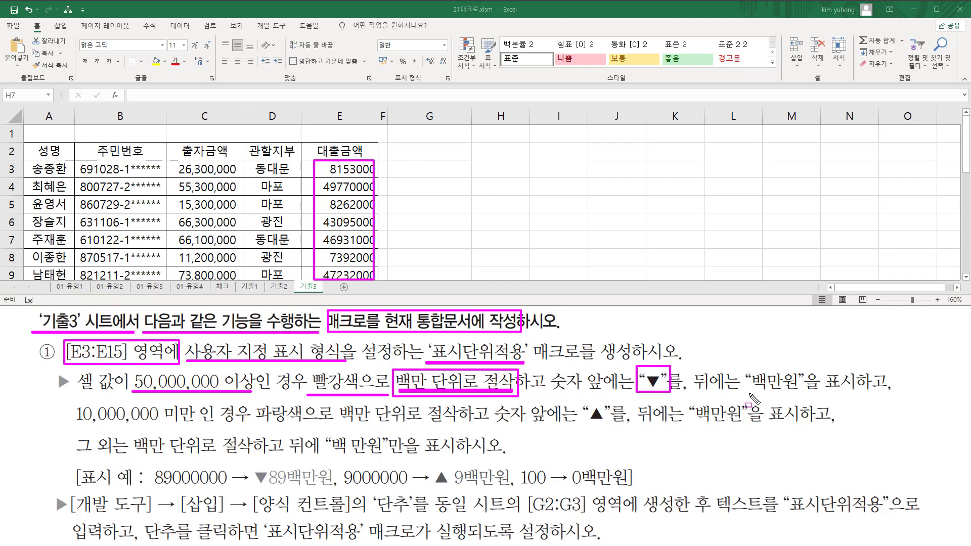
{"action": "left_click_drag", "start_coordinate": [748, 394], "coordinate": [803, 366]}
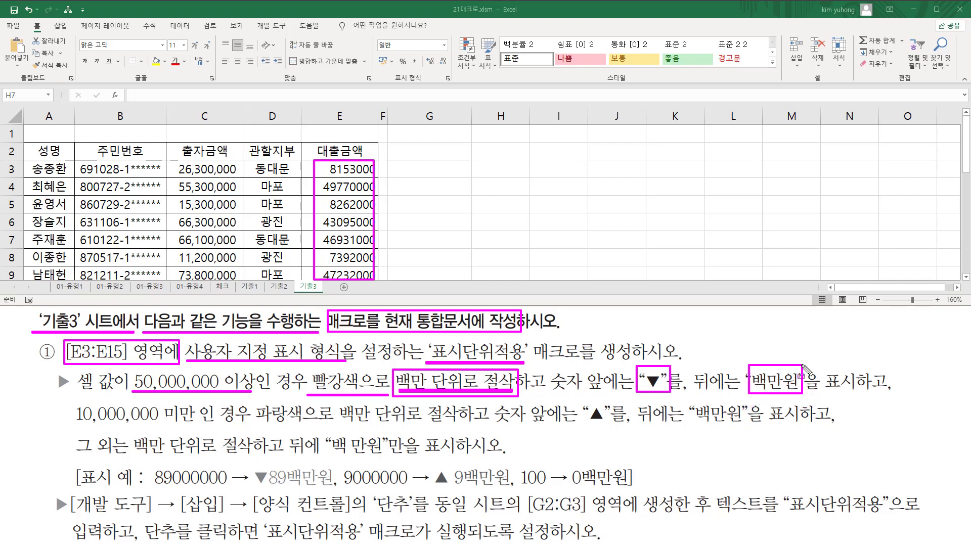
{"action": "mouse_move", "coordinate": [72, 427]}
{"action": "left_mouse_down"}
{"action": "mouse_move", "coordinate": [454, 425]}
{"action": "mouse_move", "coordinate": [462, 408]}
{"action": "left_mouse_up"}
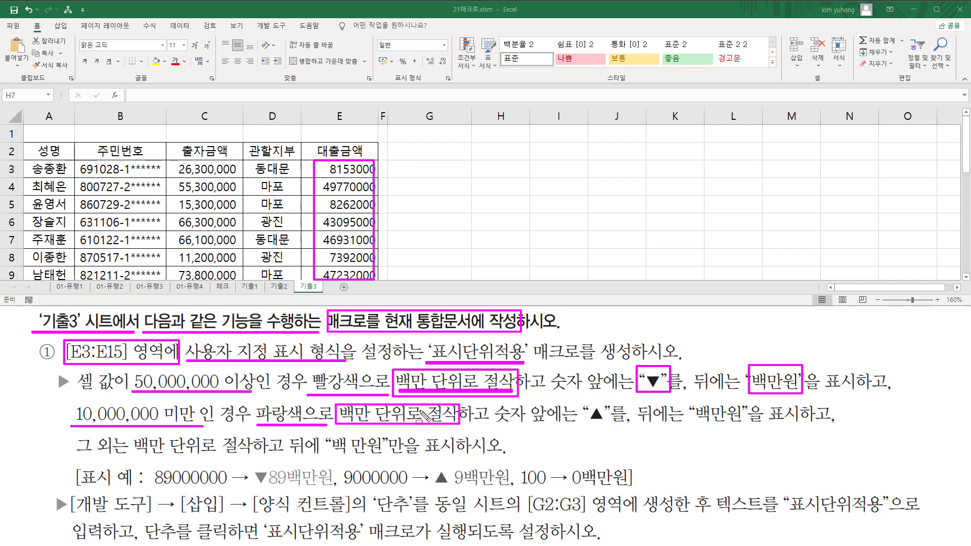
{"action": "left_click_drag", "start_coordinate": [580, 399], "coordinate": [612, 426]}
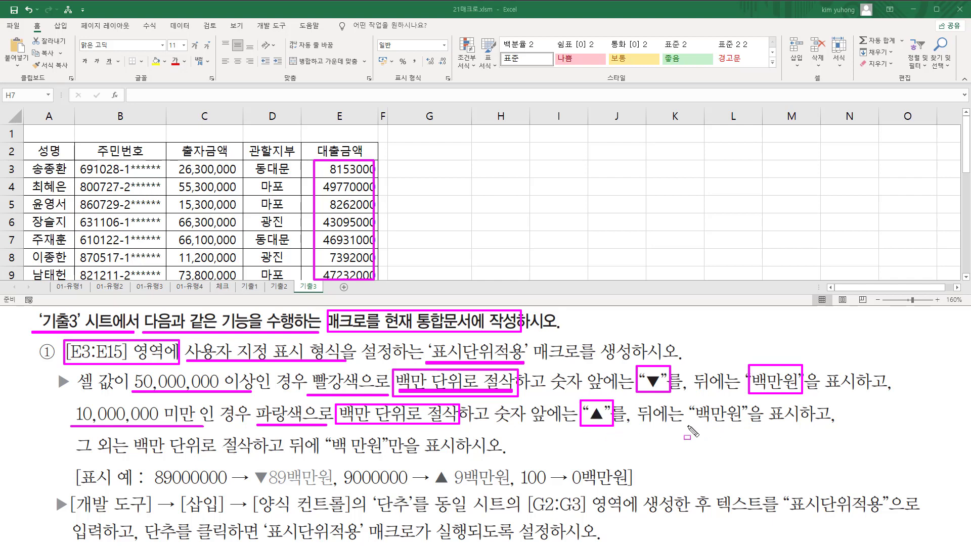
{"action": "mouse_move", "coordinate": [688, 425]}
{"action": "left_mouse_down"}
{"action": "mouse_move", "coordinate": [748, 426]}
{"action": "mouse_move", "coordinate": [748, 404]}
{"action": "left_mouse_up"}
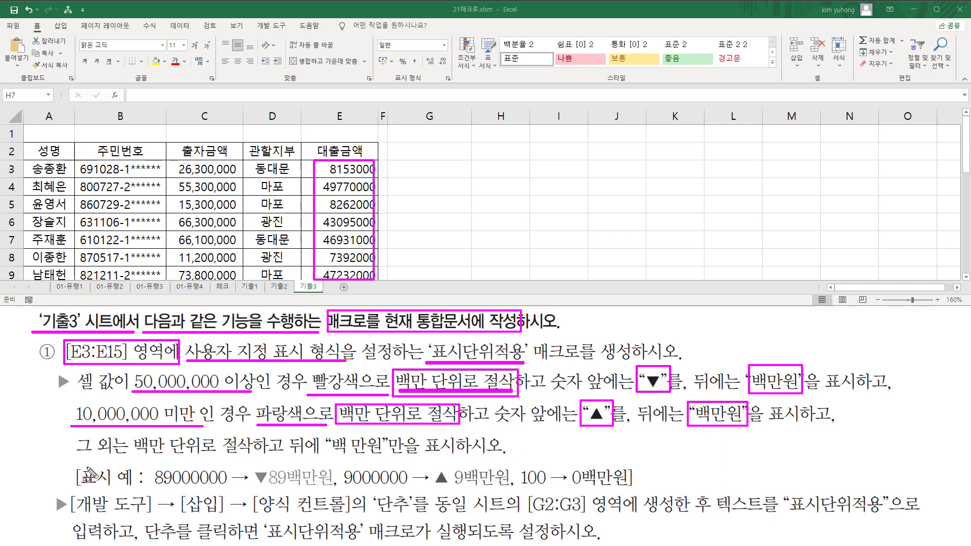
{"action": "left_click_drag", "start_coordinate": [125, 460], "coordinate": [382, 460]}
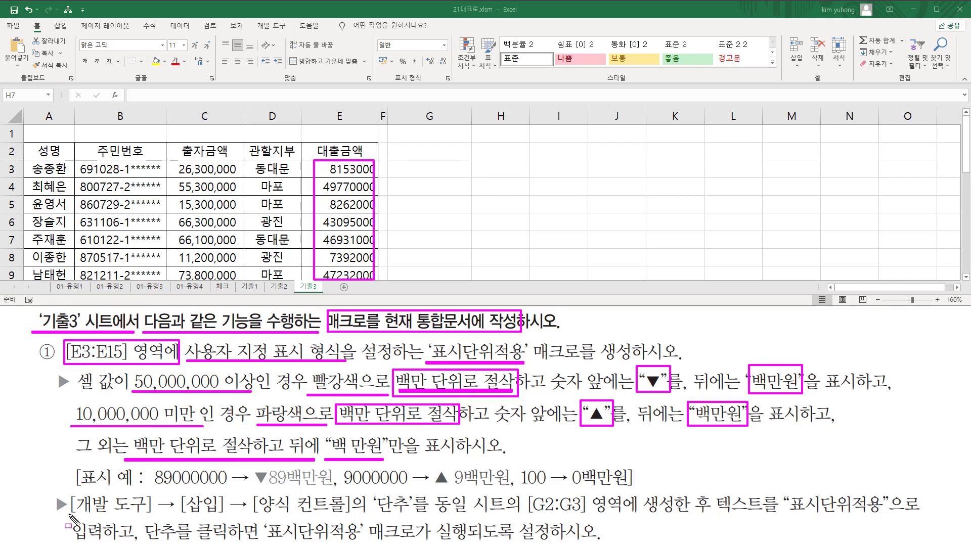
{"action": "mouse_move", "coordinate": [67, 513]}
{"action": "left_mouse_down"}
{"action": "mouse_move", "coordinate": [360, 515]}
{"action": "mouse_move", "coordinate": [384, 502]}
{"action": "mouse_move", "coordinate": [415, 515]}
{"action": "left_mouse_up"}
{"action": "left_click_drag", "start_coordinate": [526, 512], "coordinate": [690, 514]}
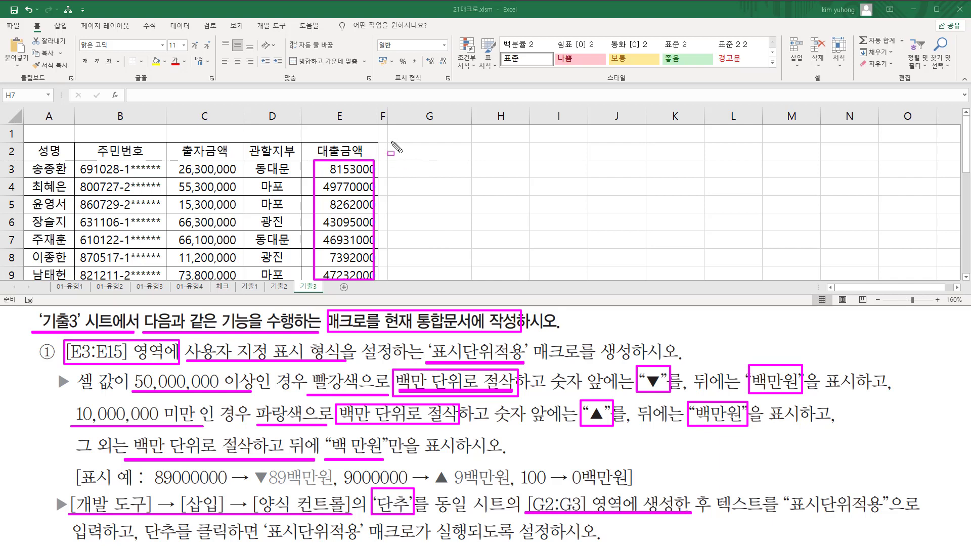
{"action": "left_click_drag", "start_coordinate": [394, 144], "coordinate": [471, 177]}
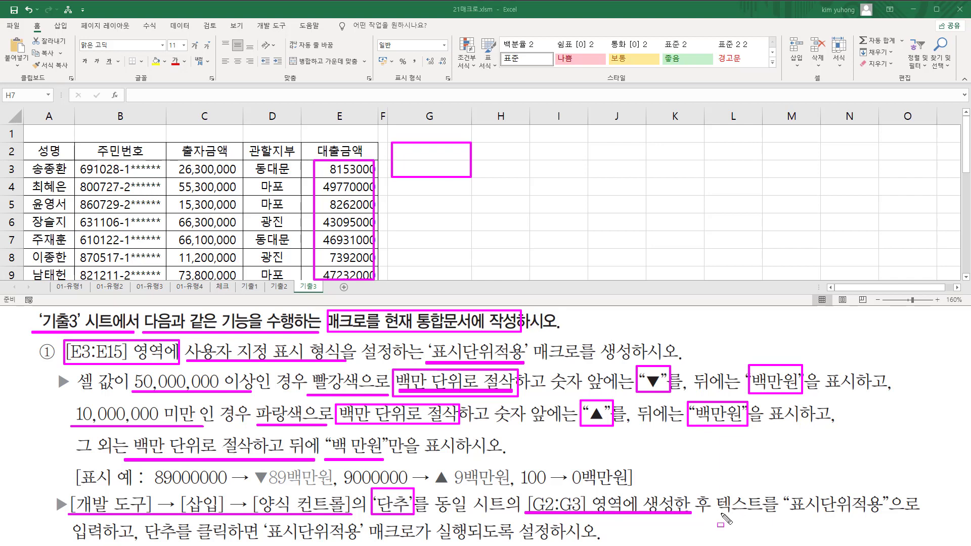
{"action": "left_click_drag", "start_coordinate": [717, 513], "coordinate": [897, 513]}
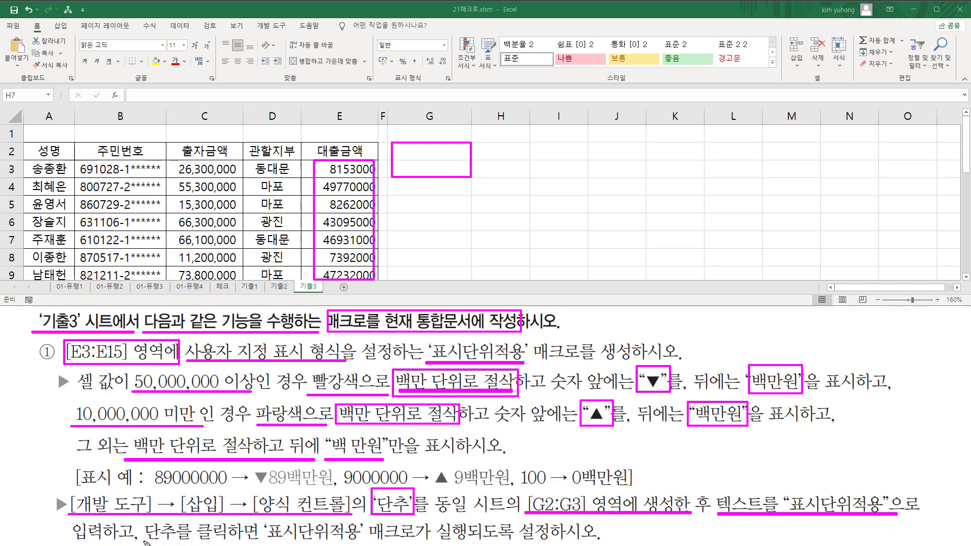
{"action": "left_click_drag", "start_coordinate": [145, 540], "coordinate": [552, 540]}
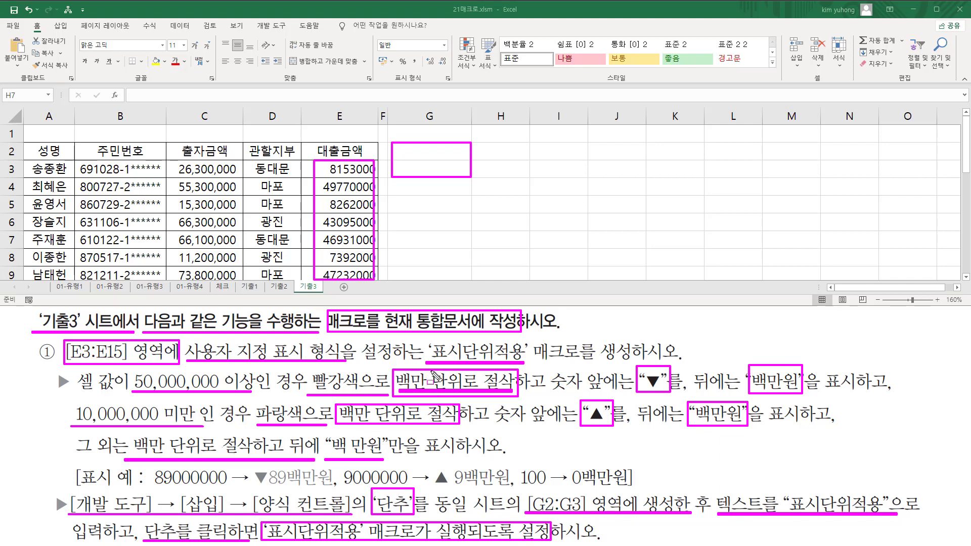
{"action": "key", "text": "Escape"}
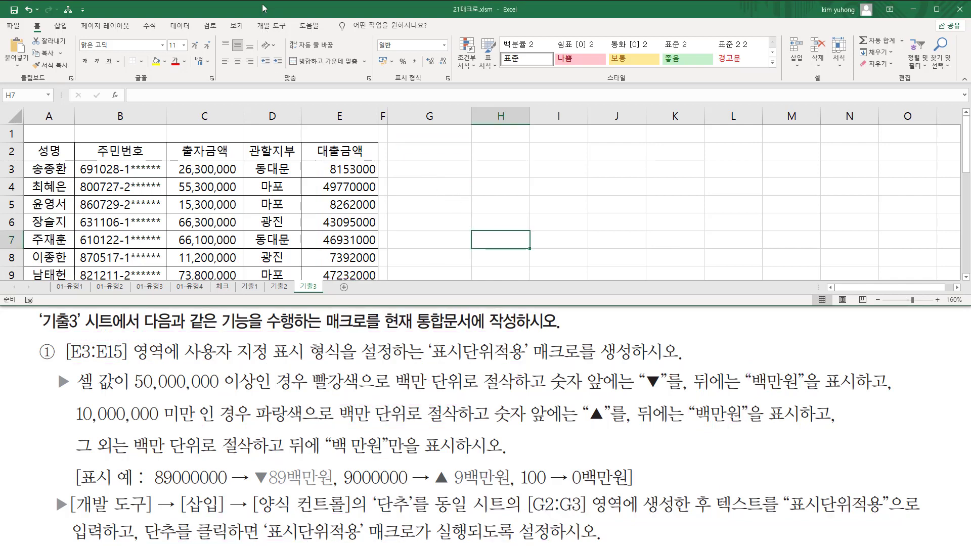
- Insert a form-control button covering cells G2:G3 on the 기출3 sheet
{"action": "left_click", "coordinate": [271, 25]}
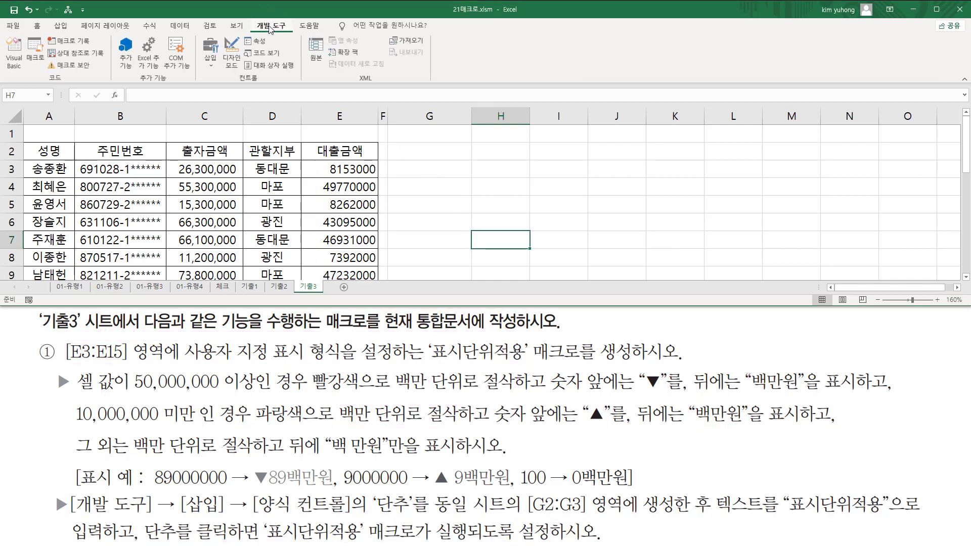
{"action": "left_click", "coordinate": [209, 65]}
{"action": "left_click", "coordinate": [209, 91]}
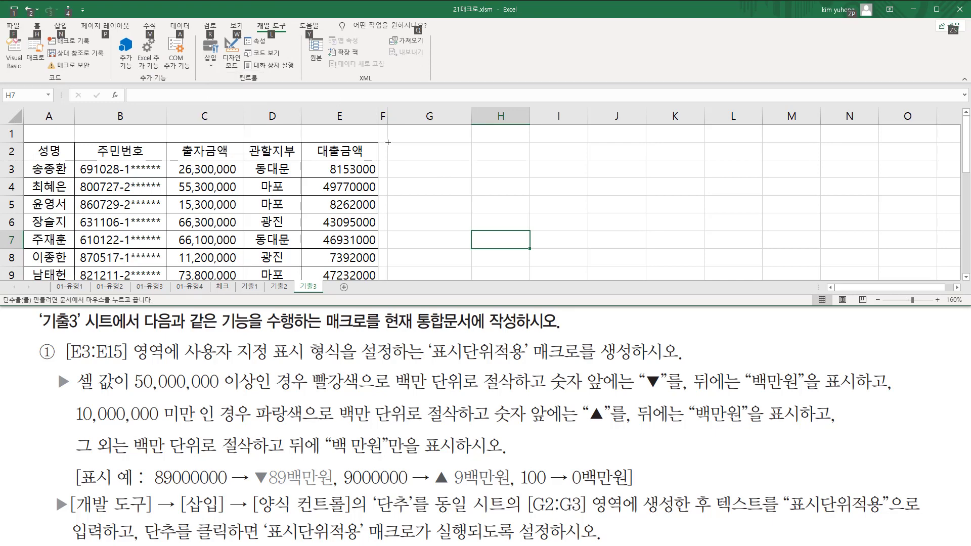
{"action": "left_click_drag", "start_coordinate": [389, 143], "coordinate": [438, 177]}
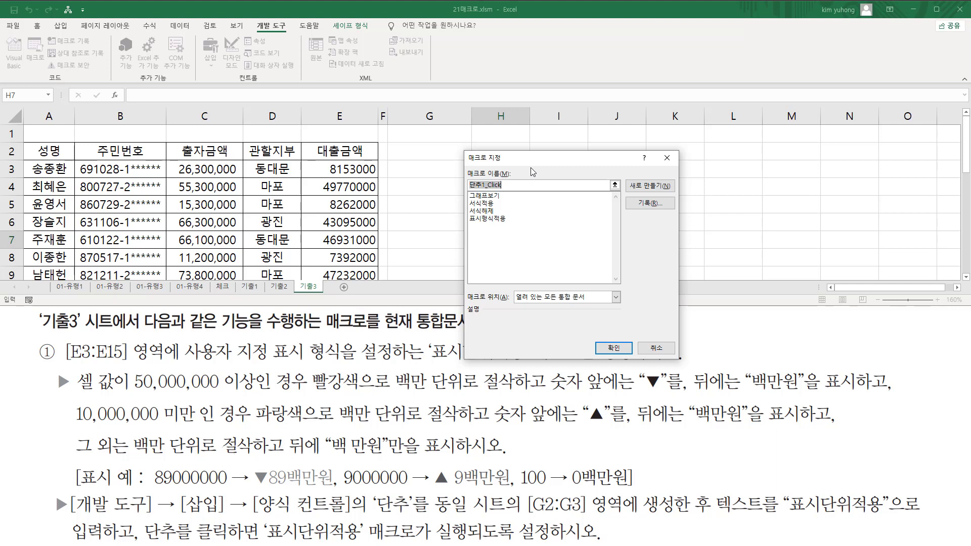
- Assign the macro name 표시단위적용 to the button and start recording it in the current workbook
{"action": "type", "text": "표시단위적용"}
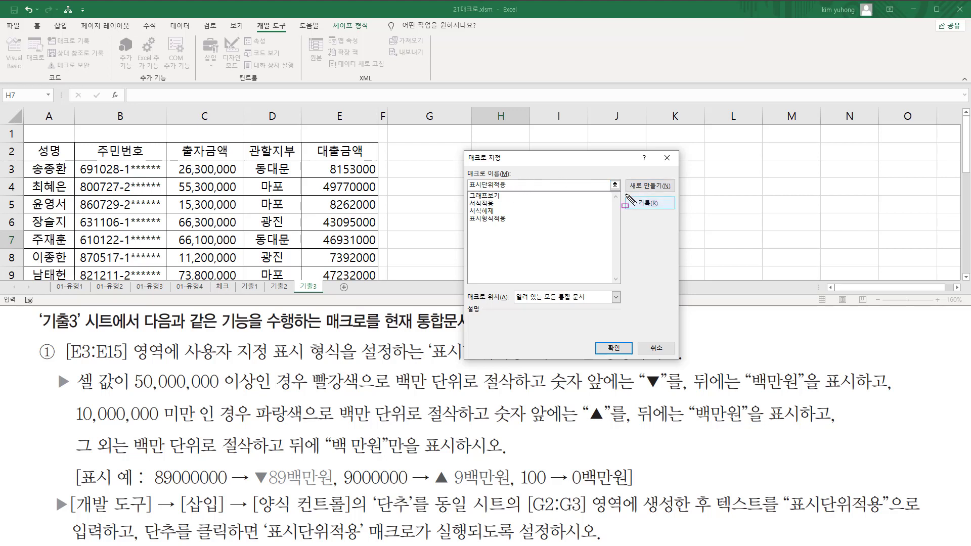
{"action": "key", "text": "Escape"}
{"action": "left_click", "coordinate": [654, 205]}
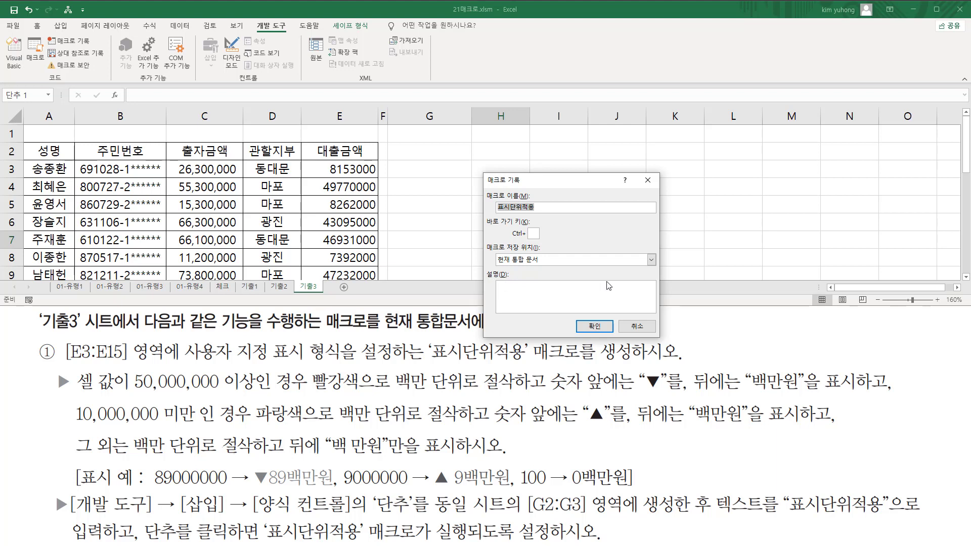
{"action": "left_click", "coordinate": [559, 207]}
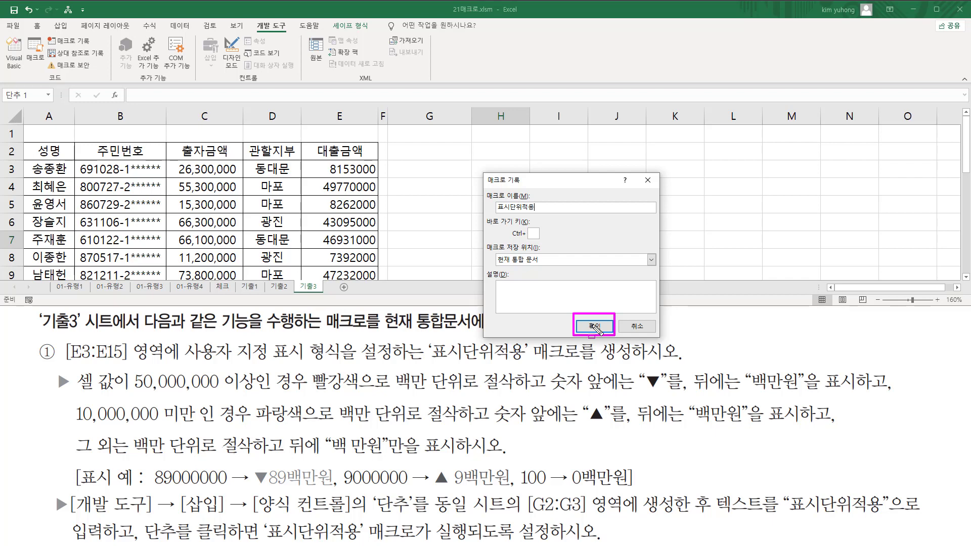
{"action": "left_click", "coordinate": [595, 328]}
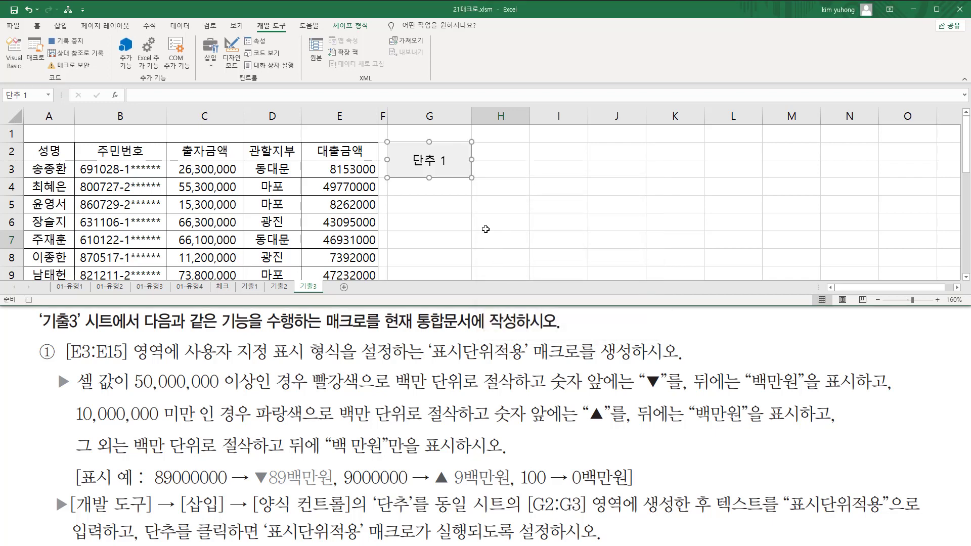
- Select E3:E15 and open its cell formatting at the custom number category
{"action": "left_click", "coordinate": [347, 169]}
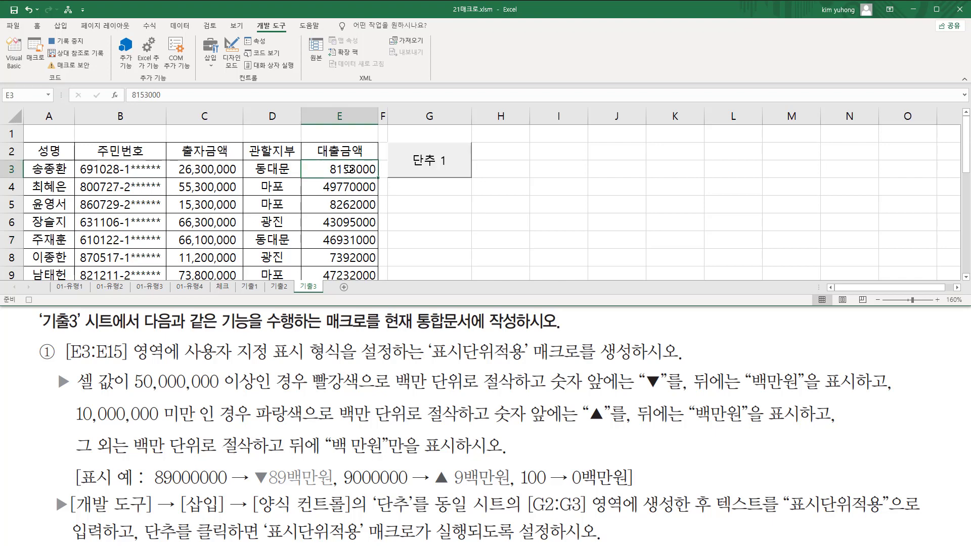
{"action": "left_click_drag", "start_coordinate": [349, 169], "coordinate": [338, 241]}
{"action": "scroll", "coordinate": [338, 242], "scroll_direction": "up", "scroll_amount": 3}
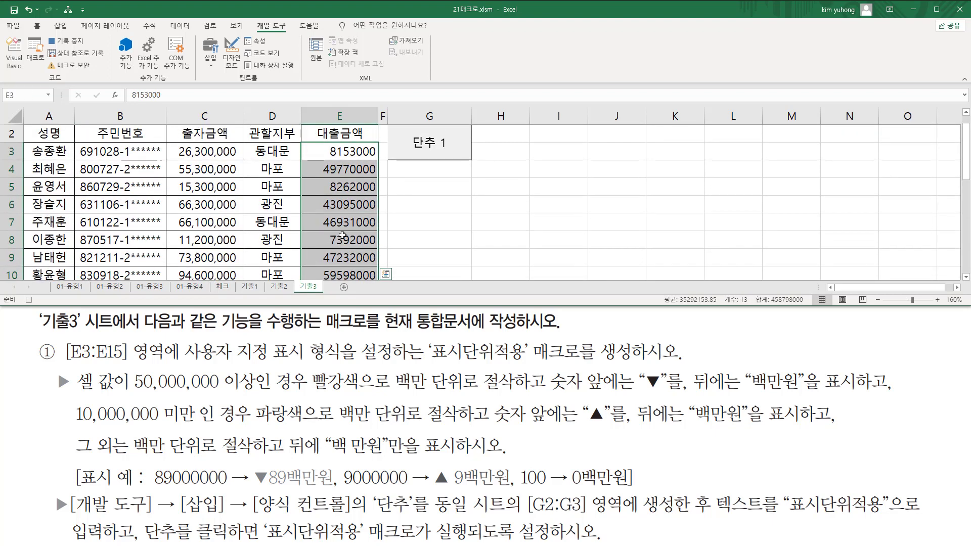
{"action": "key", "text": "ctrl+1"}
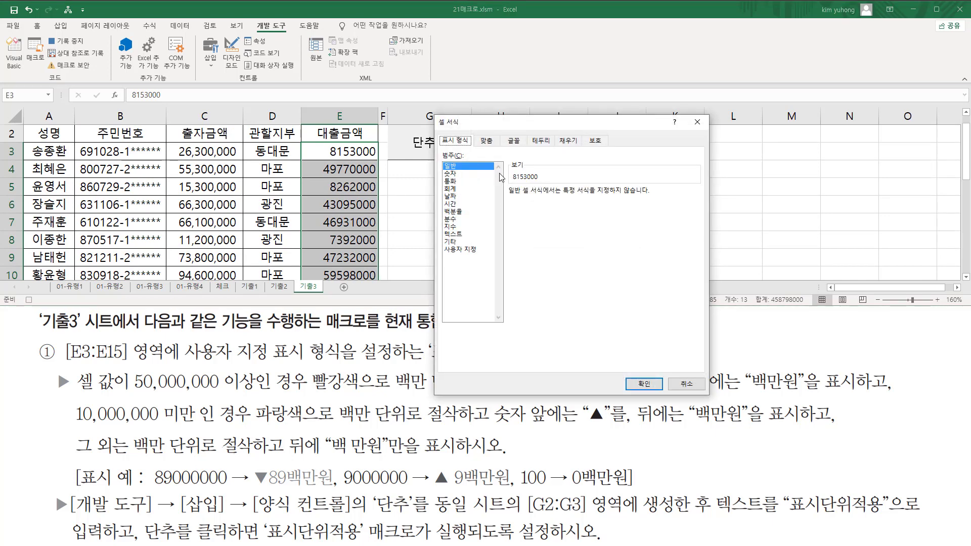
{"action": "left_click", "coordinate": [464, 250]}
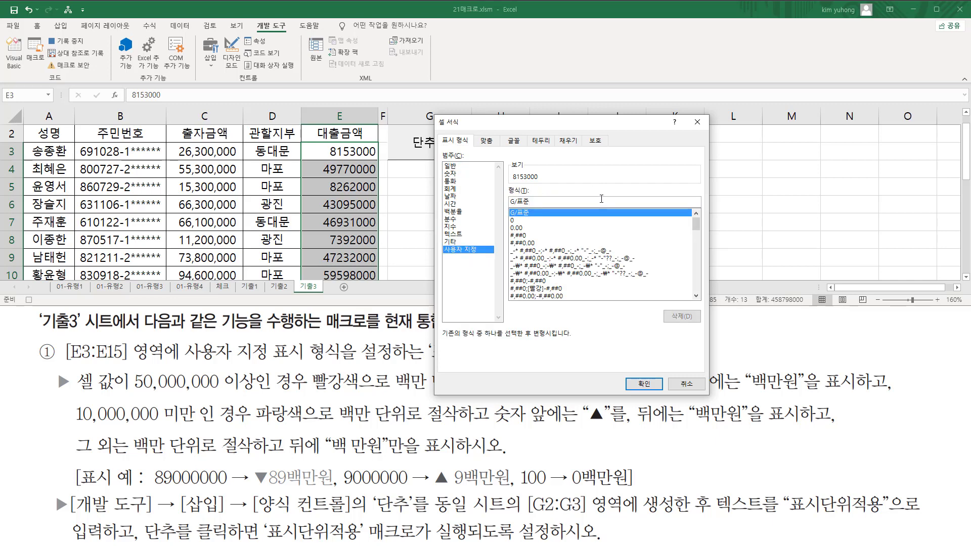
- Replace the default format code with the red colour and condition [빨강][>=50000000]
{"action": "key", "text": "BackSpace"}
{"action": "key", "text": "BackSpace"}
{"action": "key", "text": "BackSpace"}
{"action": "key", "text": "BackSpace"}
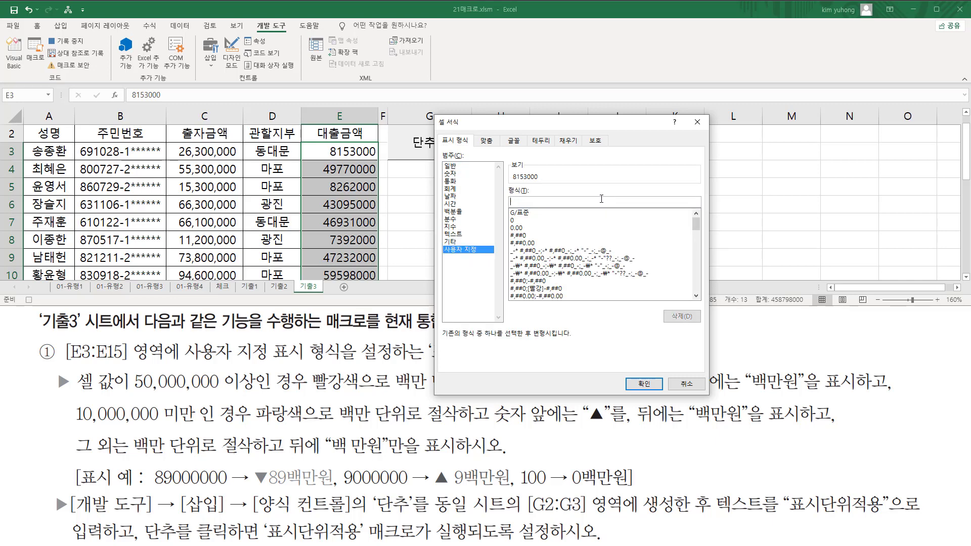
{"action": "left_click_drag", "start_coordinate": [566, 126], "coordinate": [524, 46]}
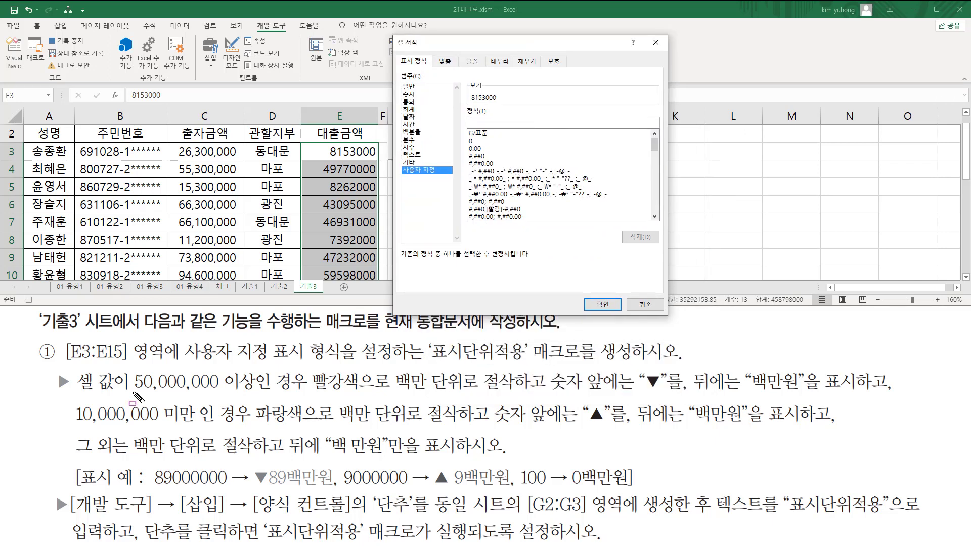
{"action": "left_click_drag", "start_coordinate": [132, 391], "coordinate": [327, 392]}
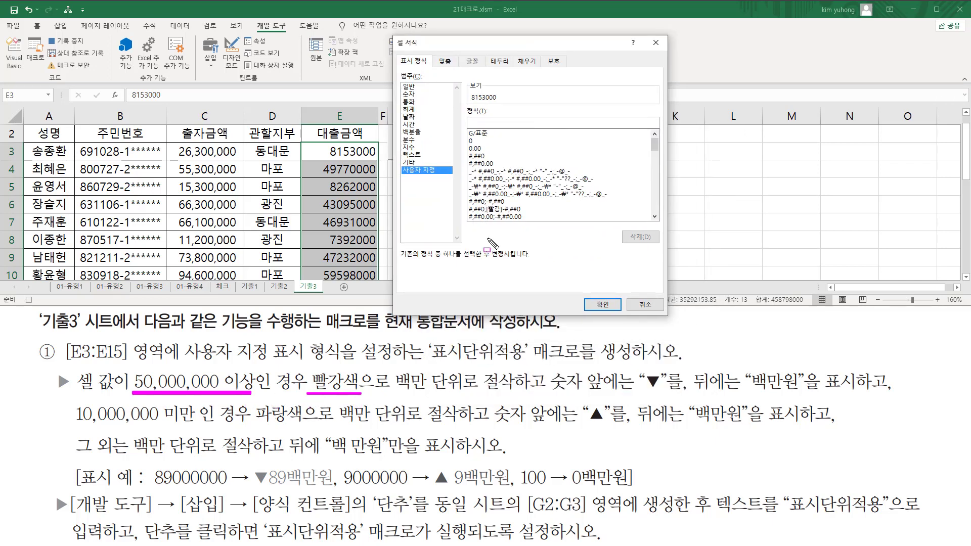
{"action": "key", "text": "Escape"}
{"action": "left_click", "coordinate": [491, 121]}
{"action": "type", "text": "["}
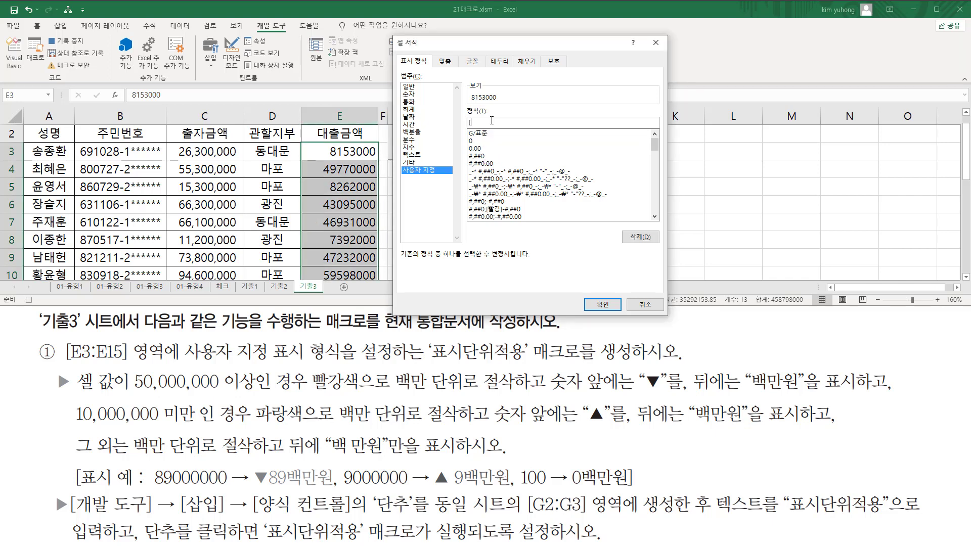
{"action": "type", "text": "빨강][>=50000000]"}
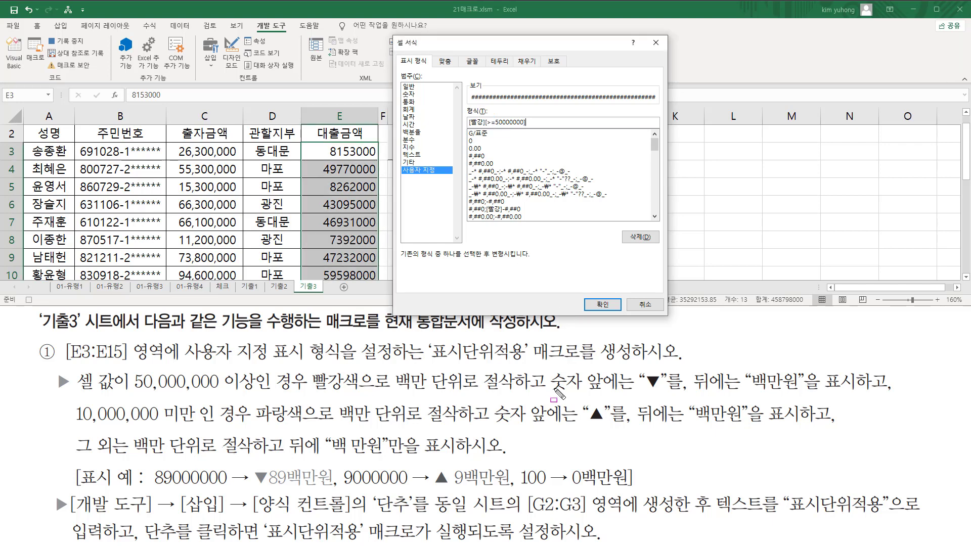
- Add the quoted prefix symbol "▼" after the red condition in the custom format code
{"action": "mouse_move", "coordinate": [551, 394]}
{"action": "left_mouse_down"}
{"action": "mouse_move", "coordinate": [628, 394]}
{"action": "mouse_move", "coordinate": [647, 382]}
{"action": "mouse_move", "coordinate": [669, 397]}
{"action": "left_mouse_up"}
{"action": "key", "text": "Escape"}
{"action": "type", "text": "ㅁ"}
{"action": "key", "text": "Hangul_Hanja"}
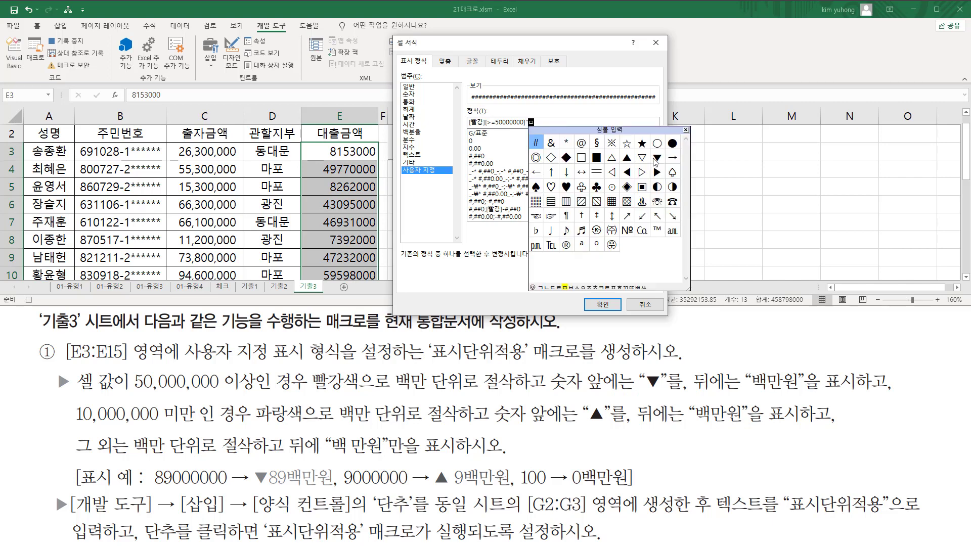
{"action": "left_click", "coordinate": [656, 159]}
{"action": "type", "text": "\""}
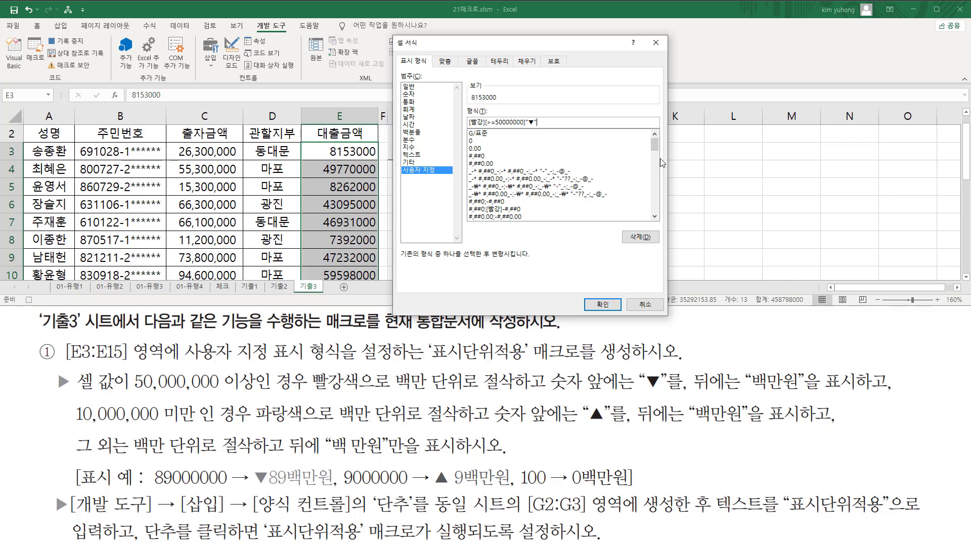
- Complete the red section with 0,,"백만원" to show millions, and end it with a semicolon
{"action": "mouse_move", "coordinate": [553, 390]}
{"action": "left_mouse_down"}
{"action": "mouse_move", "coordinate": [658, 393]}
{"action": "mouse_move", "coordinate": [671, 367]}
{"action": "left_mouse_up"}
{"action": "left_click_drag", "start_coordinate": [393, 390], "coordinate": [511, 391]}
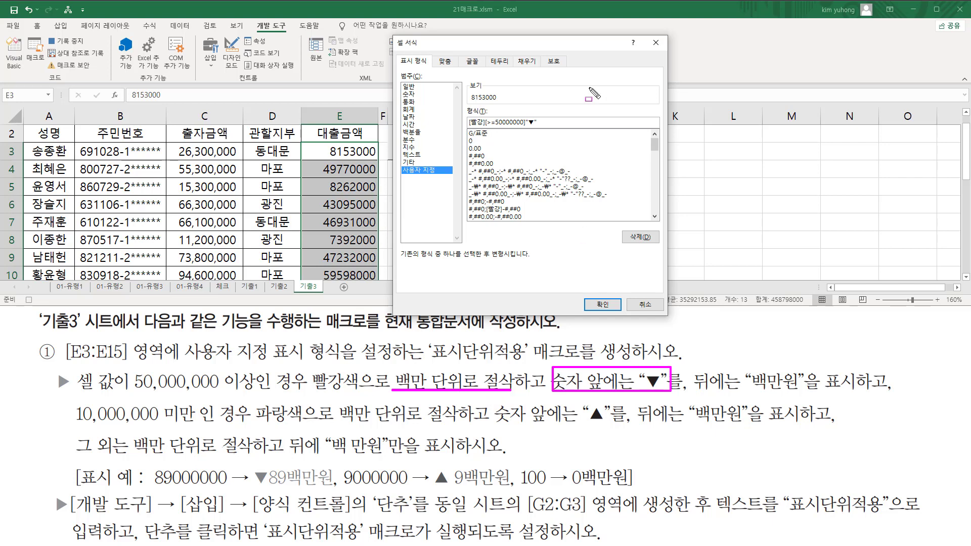
{"action": "left_click", "coordinate": [577, 122]}
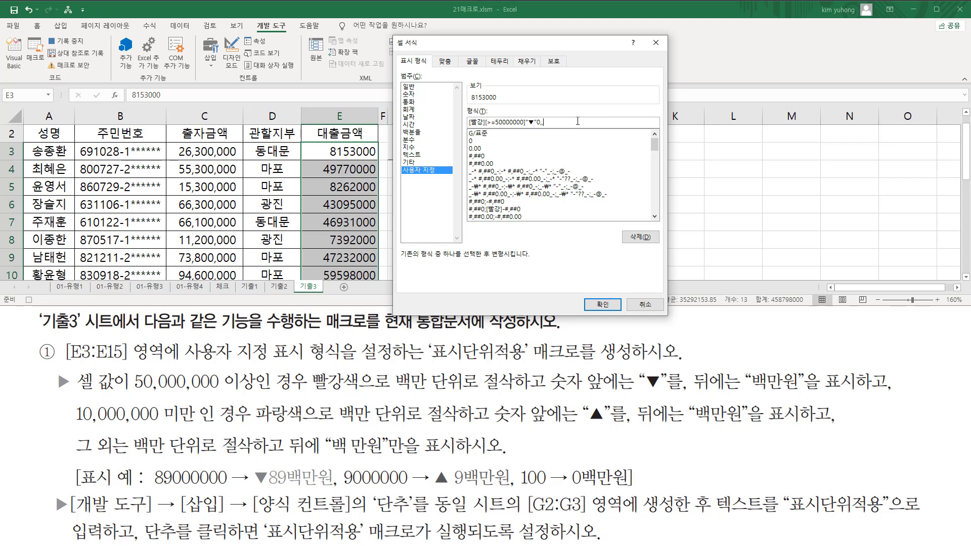
{"action": "type", "text": "백만원\""}
{"action": "left_click_drag", "start_coordinate": [76, 393], "coordinate": [894, 393]}
{"action": "key", "text": "Escape"}
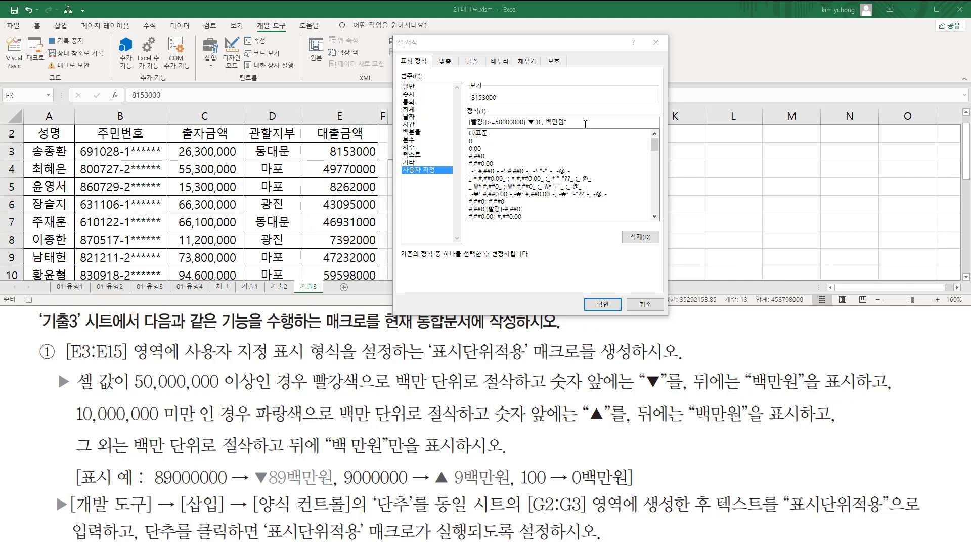
{"action": "left_click", "coordinate": [586, 122]}
{"action": "type", "text": ";"}
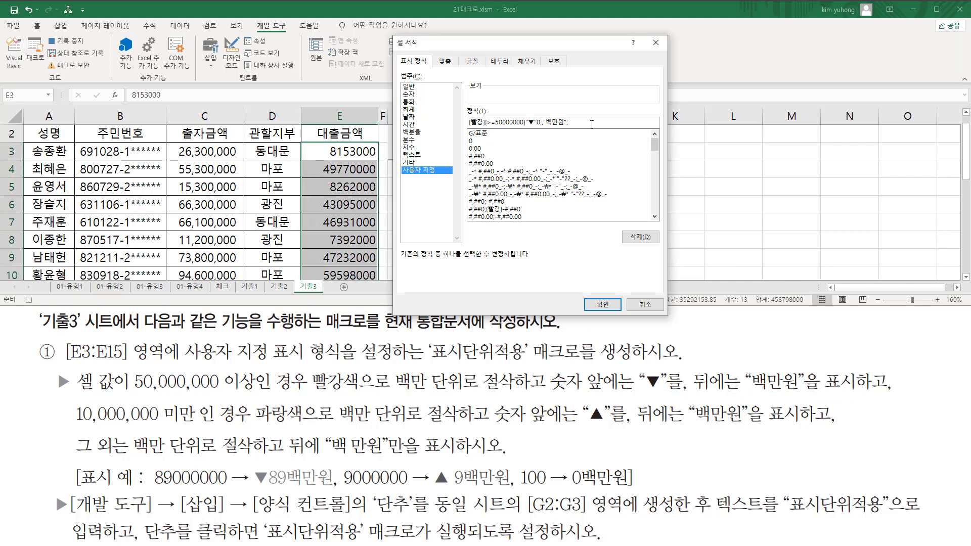
- Begin the second format section with the blue colour and condition [파랑][<10000000]
{"action": "left_click_drag", "start_coordinate": [73, 424], "coordinate": [276, 422]}
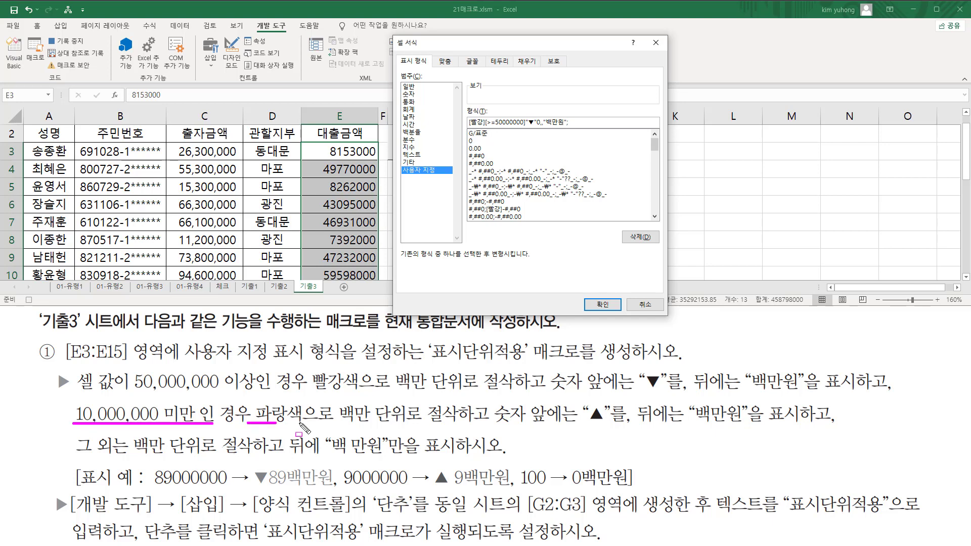
{"action": "key", "text": "Escape"}
{"action": "left_click", "coordinate": [599, 122]}
{"action": "type", "text": "["}
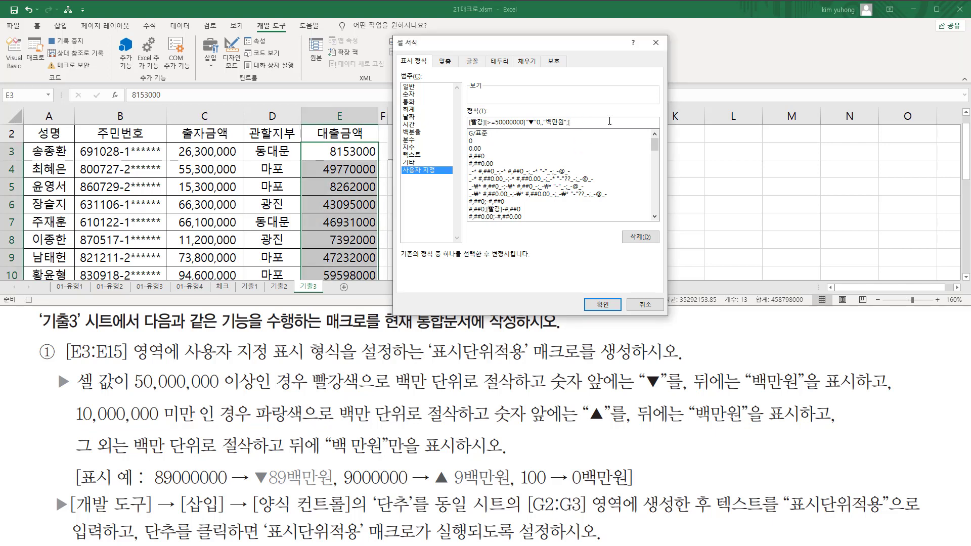
{"action": "type", "text": "파랑]"}
{"action": "type", "text": "[<10000000"}
- Add the quoted prefix symbol "▲" after the blue condition in the format code
{"action": "mouse_move", "coordinate": [340, 423]}
{"action": "left_mouse_down"}
{"action": "mouse_move", "coordinate": [495, 424]}
{"action": "mouse_move", "coordinate": [507, 409]}
{"action": "mouse_move", "coordinate": [520, 426]}
{"action": "mouse_move", "coordinate": [635, 440]}
{"action": "left_mouse_up"}
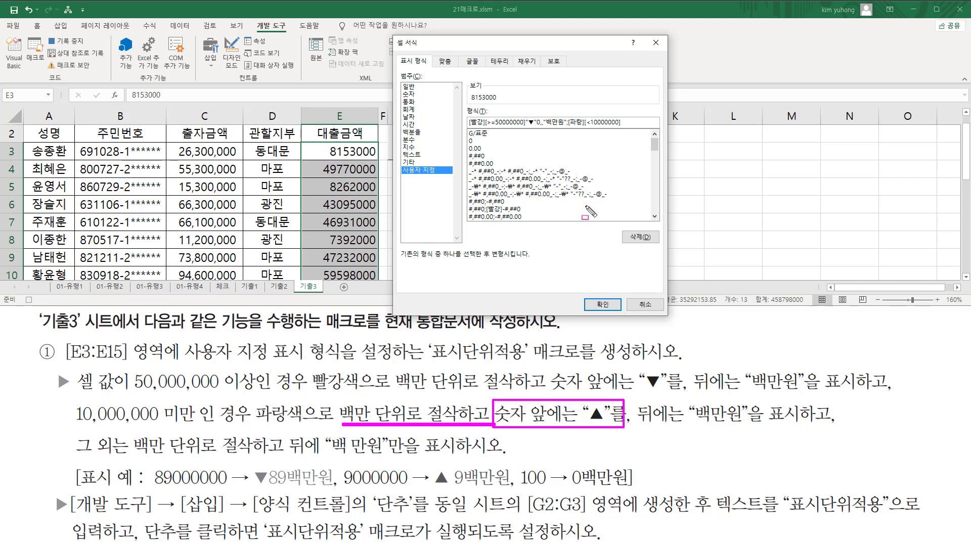
{"action": "key", "text": "Escape"}
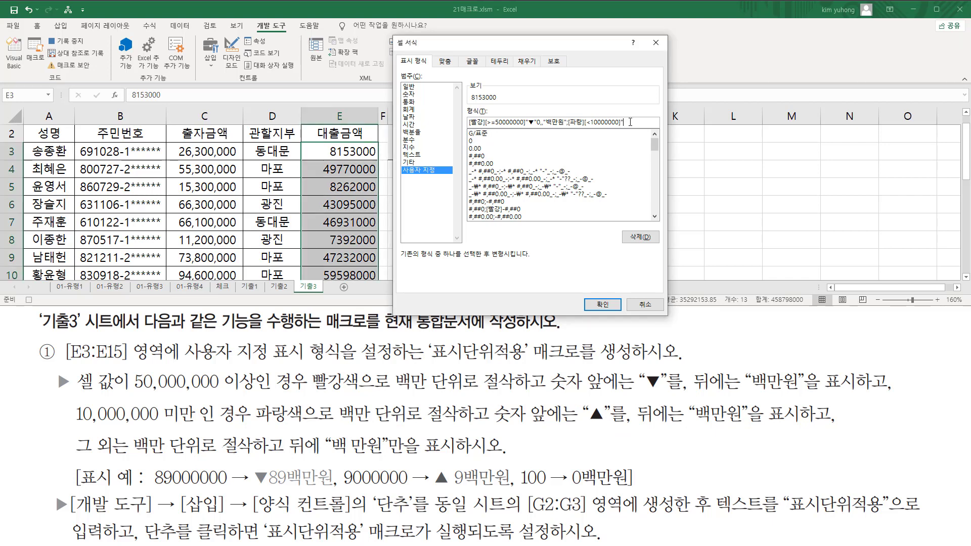
{"action": "type", "text": "ㅁ"}
{"action": "key", "text": "Hangul_Hanja"}
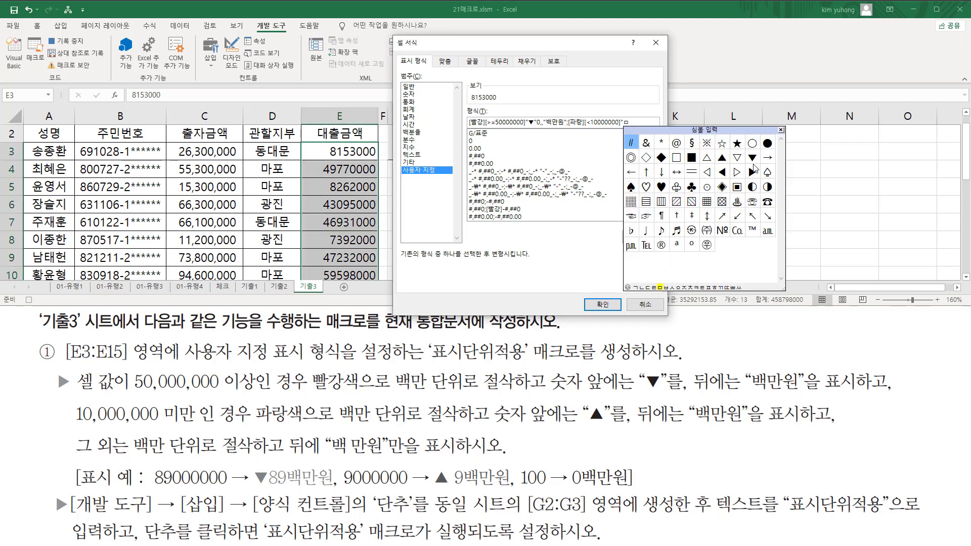
{"action": "left_click", "coordinate": [722, 158]}
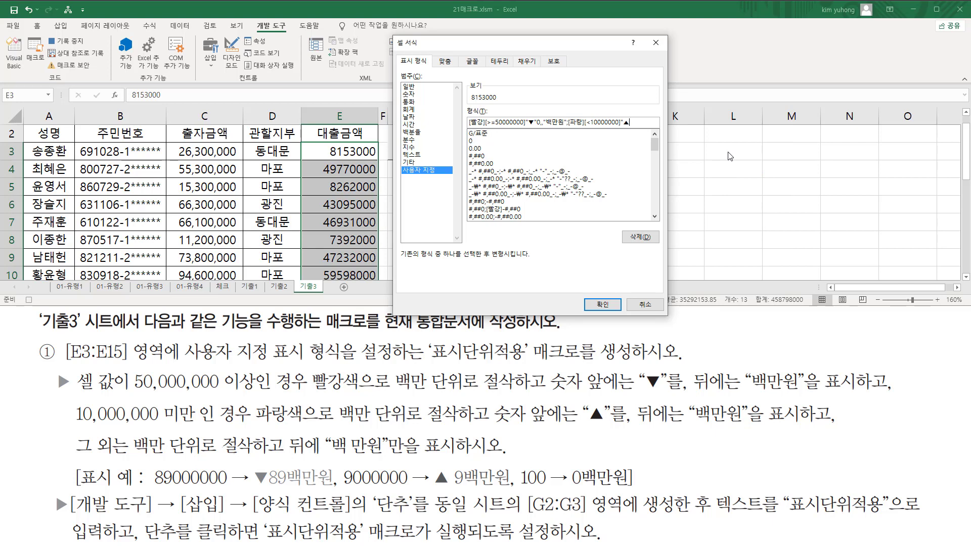
{"action": "type", "text": "\""}
- Complete the blue section with 0,,"백만원" and end it with a semicolon
{"action": "type", "text": "0"}
{"action": "type", "text": ",,"}
{"action": "type", "text": "\"배"}
{"action": "type", "text": "만원\";"}
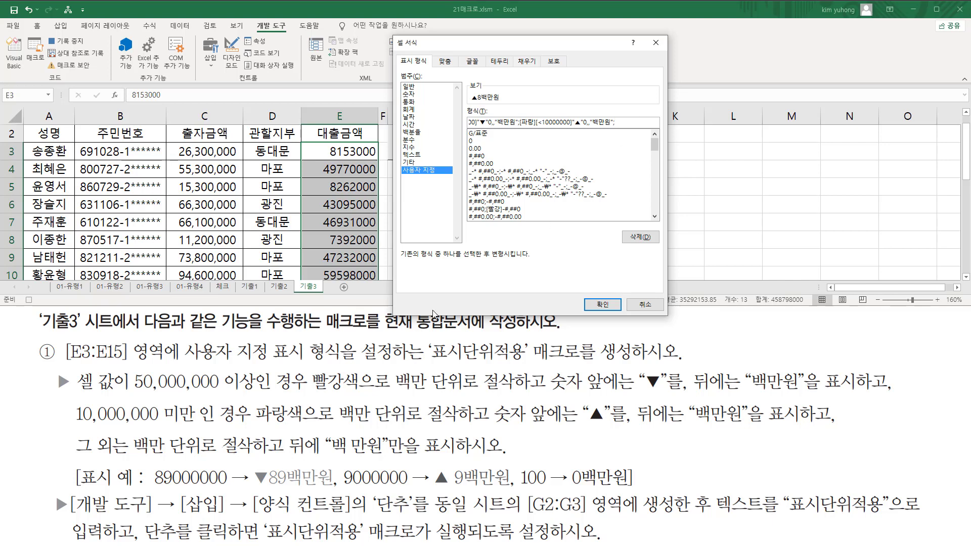
- Add the final format section for all other values as 0,,"백만원" without colour or symbol
{"action": "left_click_drag", "start_coordinate": [129, 458], "coordinate": [507, 457]}
{"action": "key", "text": "Escape"}
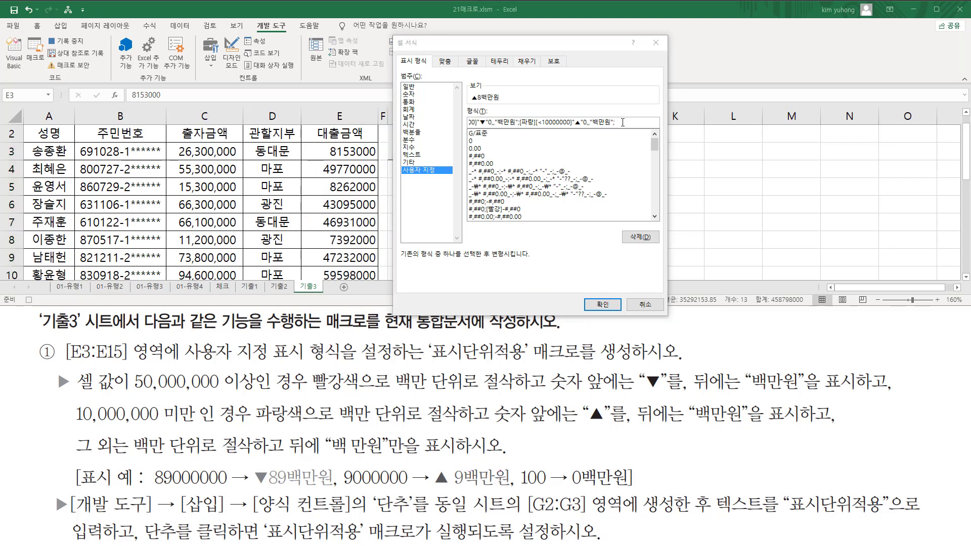
{"action": "left_click", "coordinate": [623, 122]}
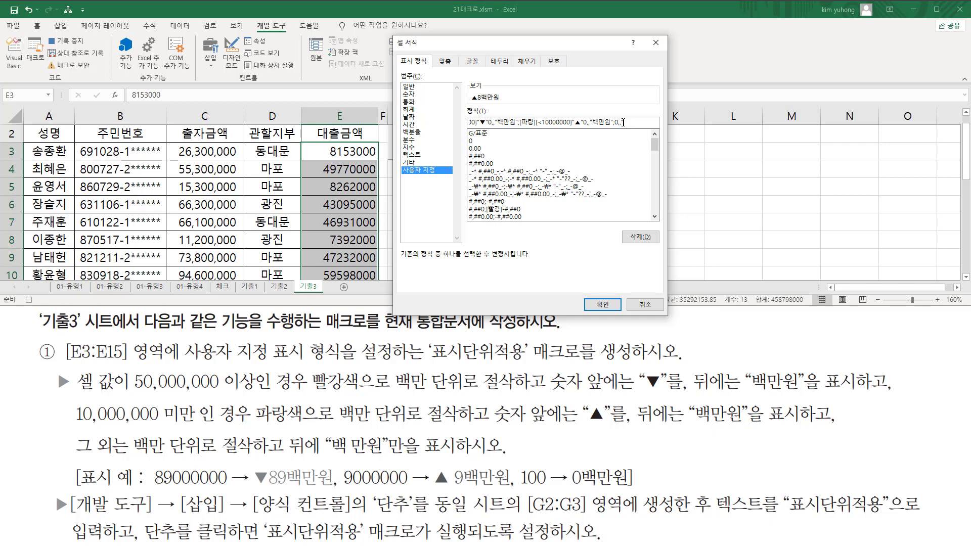
{"action": "type", "text": "\"백만원"}
{"action": "left_click_drag", "start_coordinate": [520, 487], "coordinate": [633, 487]}
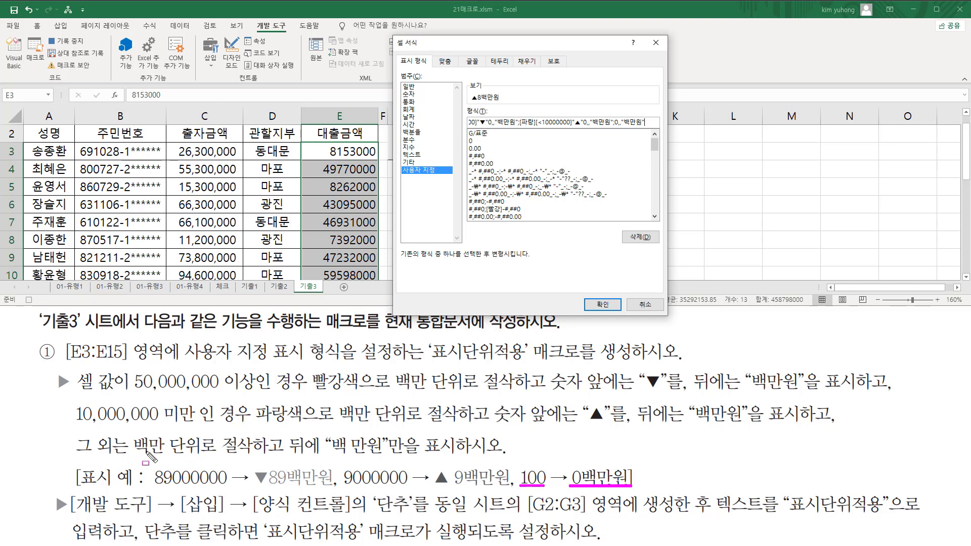
{"action": "mouse_move", "coordinate": [67, 457]}
{"action": "left_mouse_down"}
{"action": "mouse_move", "coordinate": [390, 459]}
{"action": "mouse_move", "coordinate": [351, 455]}
{"action": "left_mouse_up"}
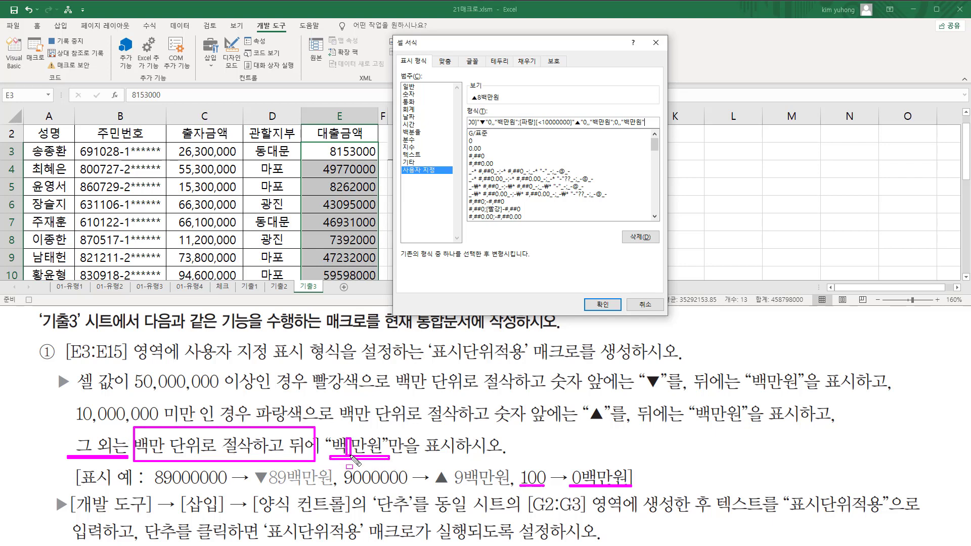
{"action": "left_click_drag", "start_coordinate": [349, 437], "coordinate": [350, 454]}
{"action": "left_click_drag", "start_coordinate": [691, 424], "coordinate": [737, 424]}
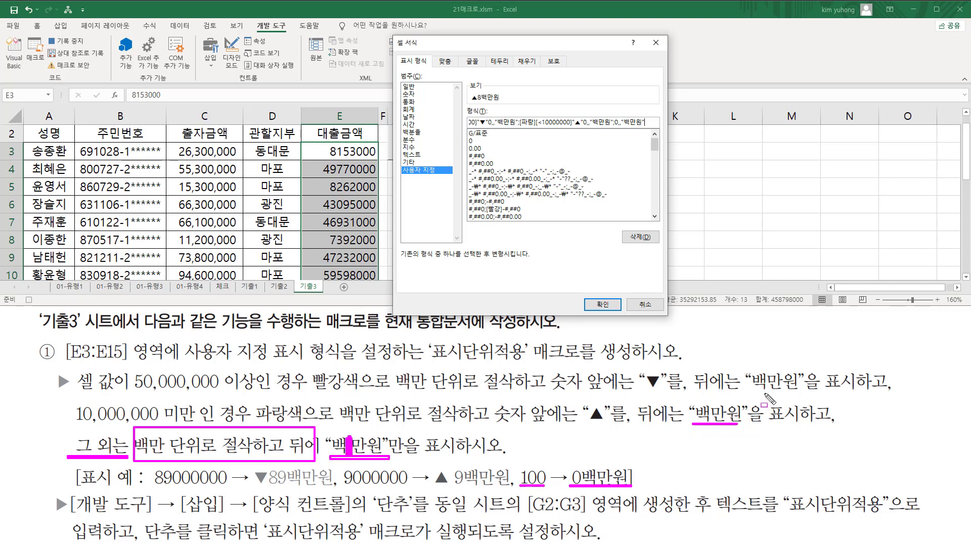
{"action": "left_click_drag", "start_coordinate": [746, 390], "coordinate": [802, 391]}
{"action": "key", "text": "Escape"}
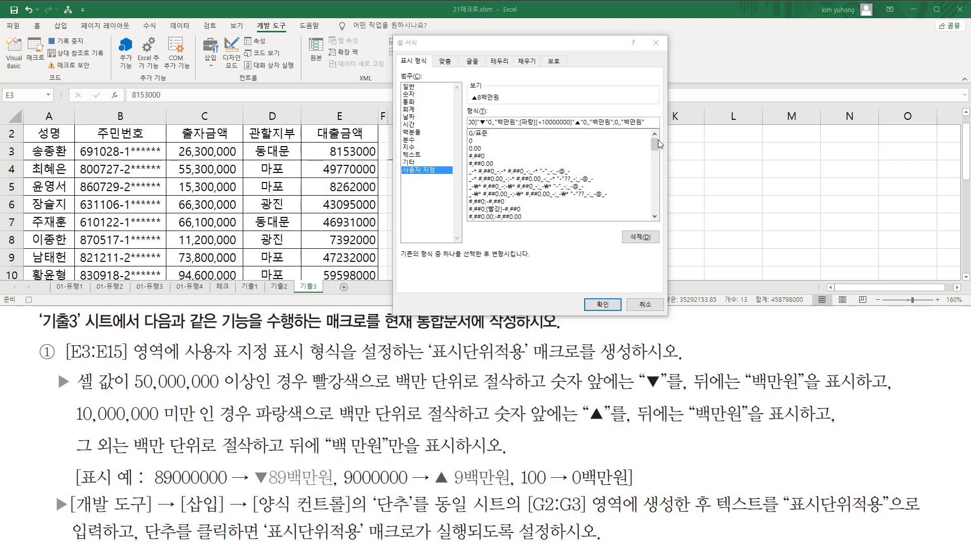
- Copy the complete custom format code and apply the format to E3:E15
{"action": "left_click", "coordinate": [656, 122]}
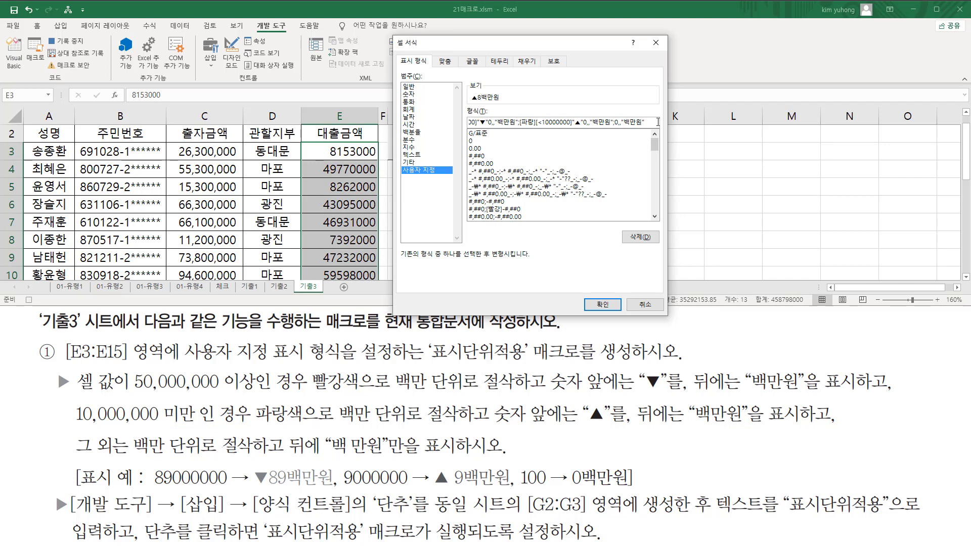
{"action": "double_click", "coordinate": [657, 122]}
{"action": "key", "text": "ctrl+c"}
{"action": "left_click", "coordinate": [658, 122]}
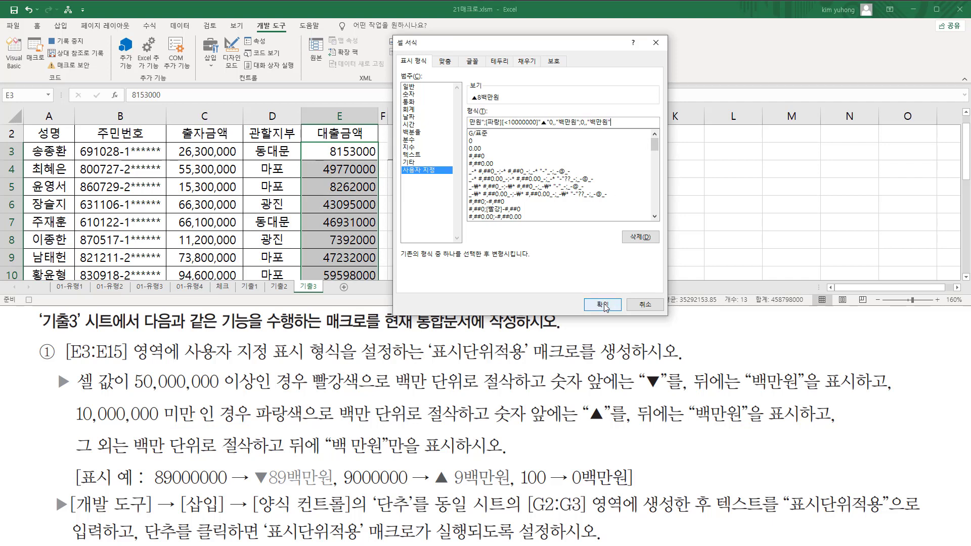
{"action": "left_click", "coordinate": [602, 305]}
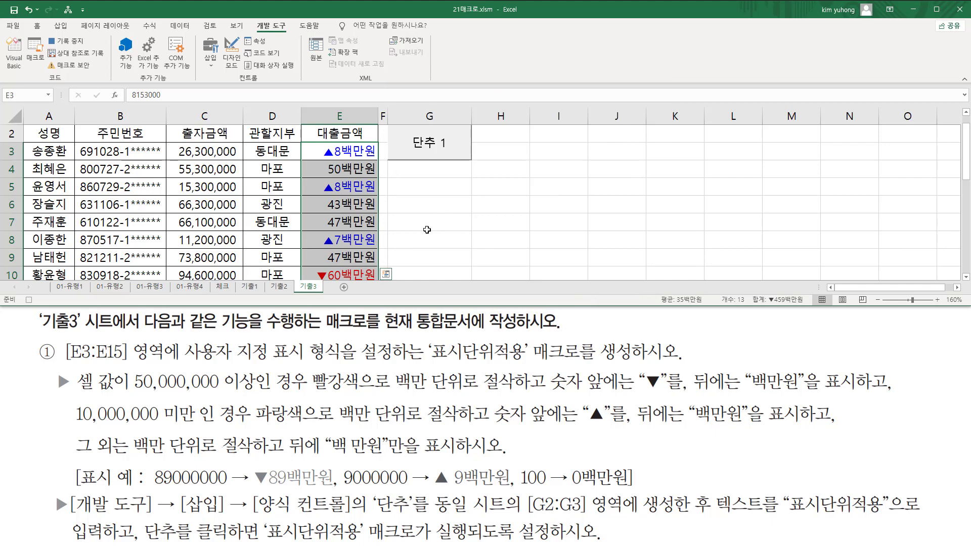
- Check the formatted 대출금액 column down to row 15, deselect it at K6 and stop recording the macro
{"action": "scroll", "coordinate": [423, 225], "scroll_direction": "down", "scroll_amount": 2}
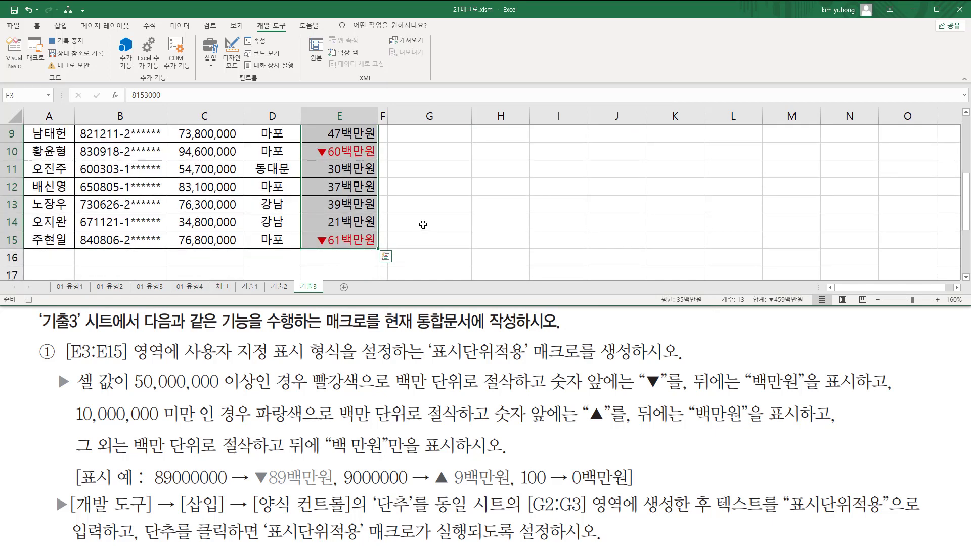
{"action": "scroll", "coordinate": [423, 225], "scroll_direction": "up", "scroll_amount": 2}
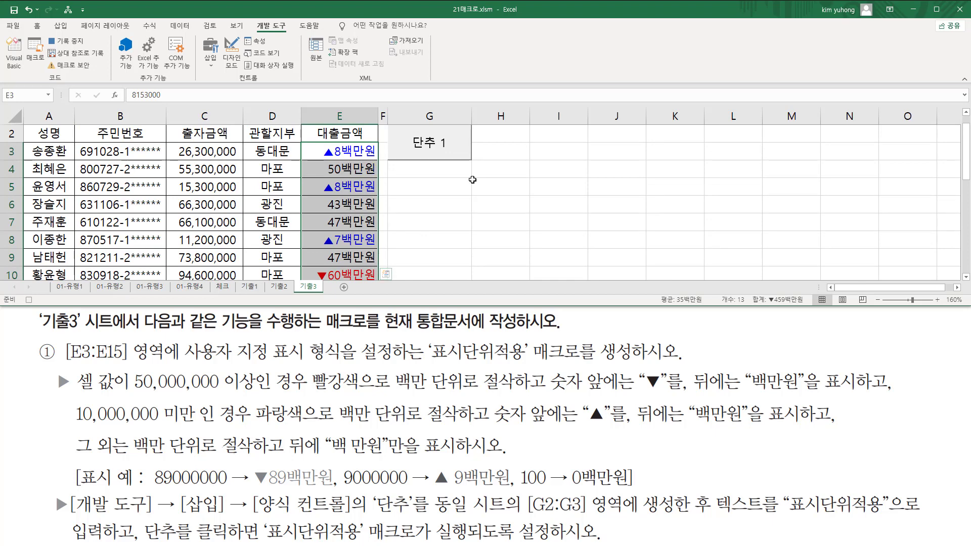
{"action": "left_click", "coordinate": [713, 172]}
{"action": "left_click", "coordinate": [687, 207]}
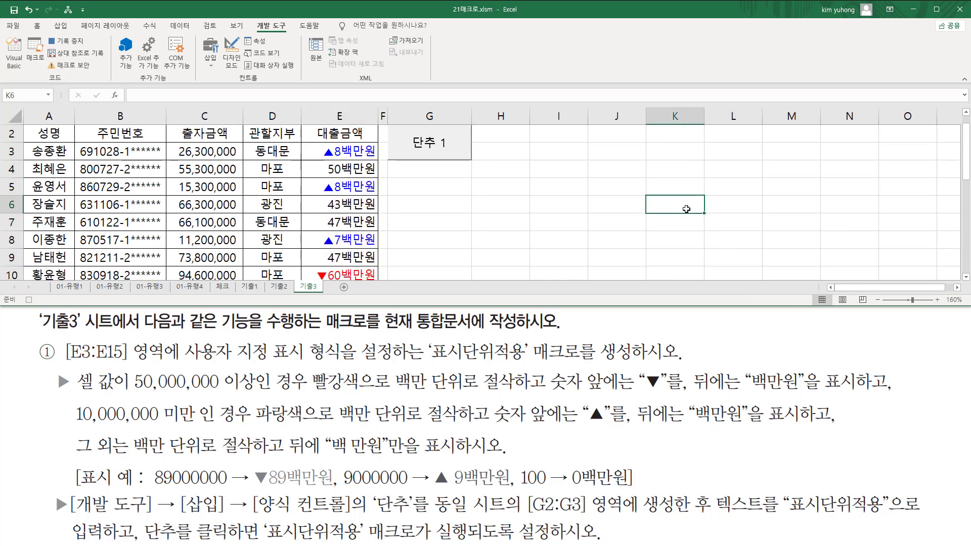
{"action": "left_click", "coordinate": [67, 43]}
- Replace the caption of the button on G2:G3 with 표시단위적용 and finish editing it
{"action": "right_click", "coordinate": [431, 142]}
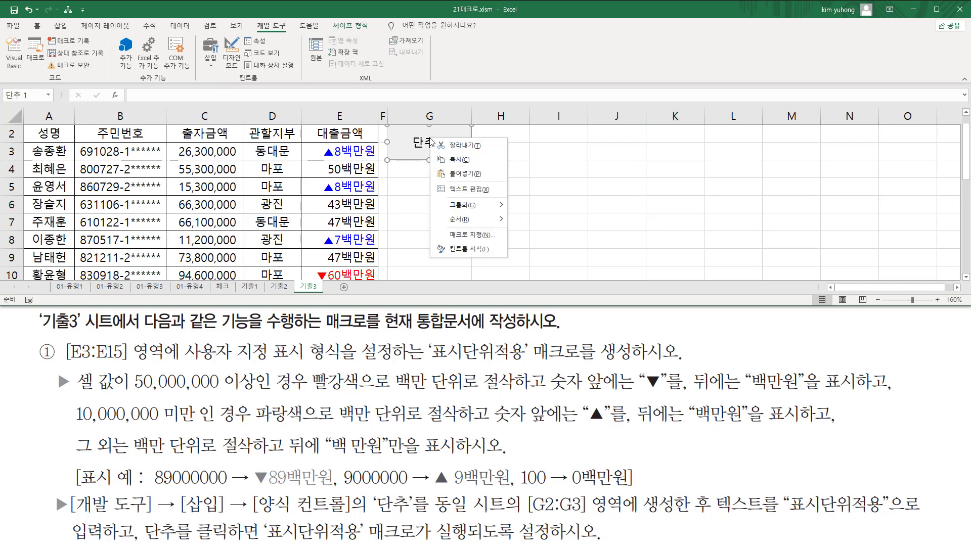
{"action": "left_click", "coordinate": [458, 189]}
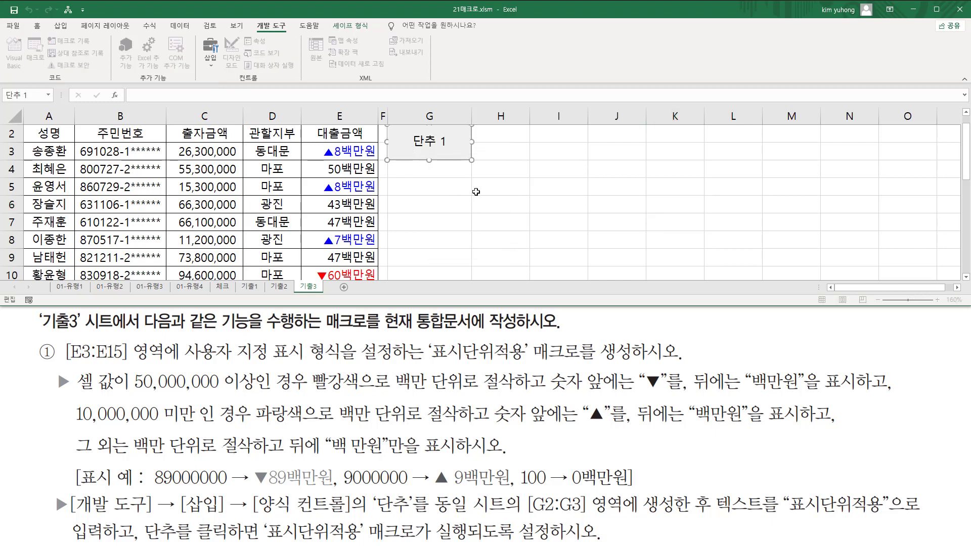
{"action": "key", "text": "ctrl+a"}
{"action": "key", "text": "Delete"}
{"action": "type", "text": "표시단위적용"}
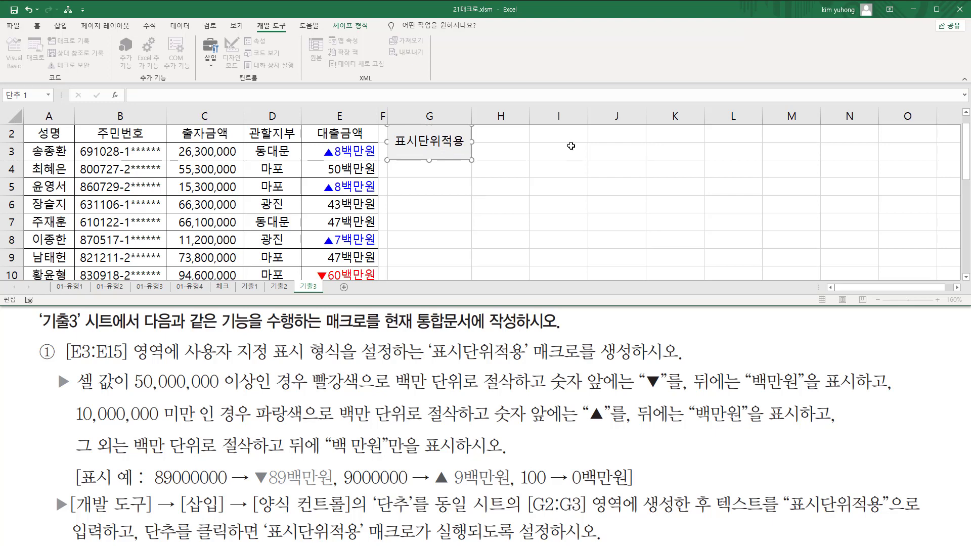
{"action": "left_click", "coordinate": [607, 154]}
{"action": "left_click", "coordinate": [559, 186]}
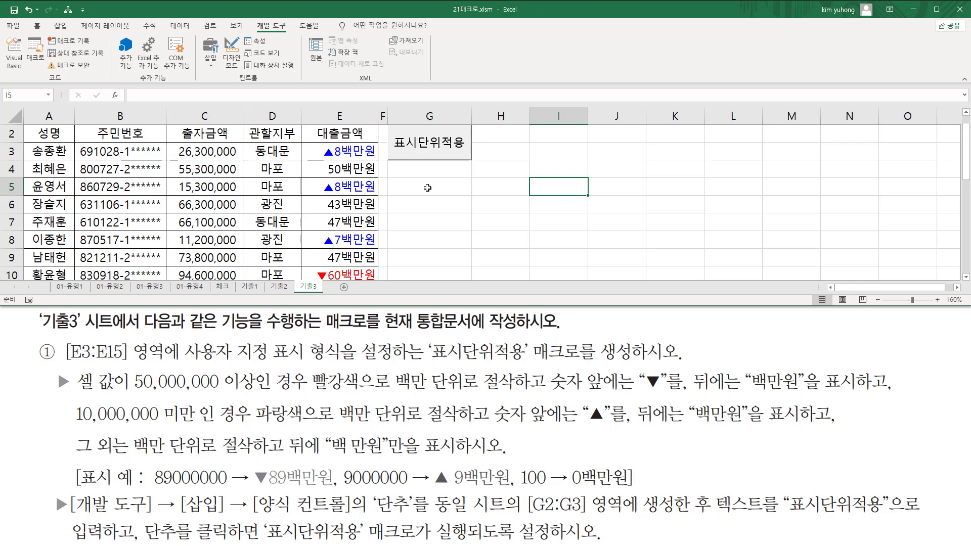
- Paste the copied custom format code into cell I3 as a reference
{"action": "left_click", "coordinate": [551, 150]}
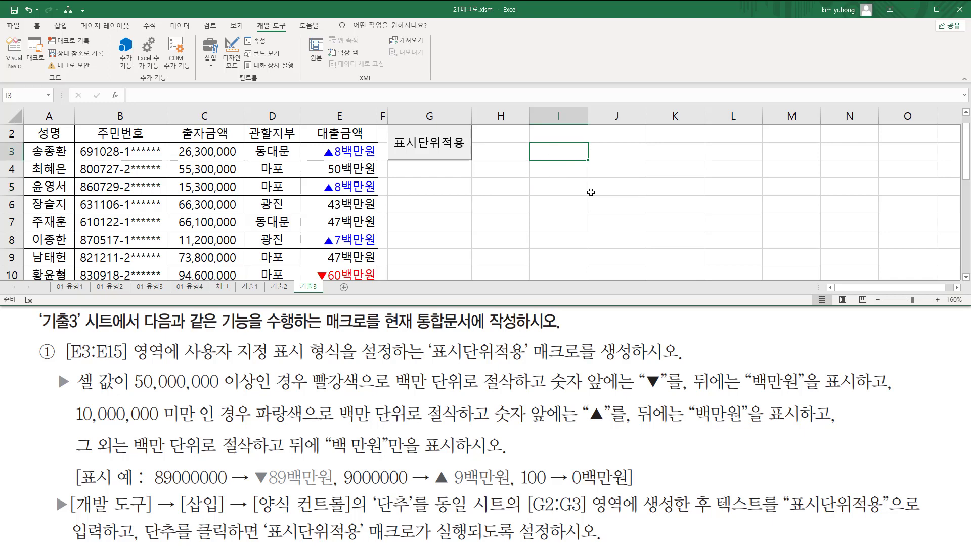
{"action": "key", "text": "ctrl+v"}
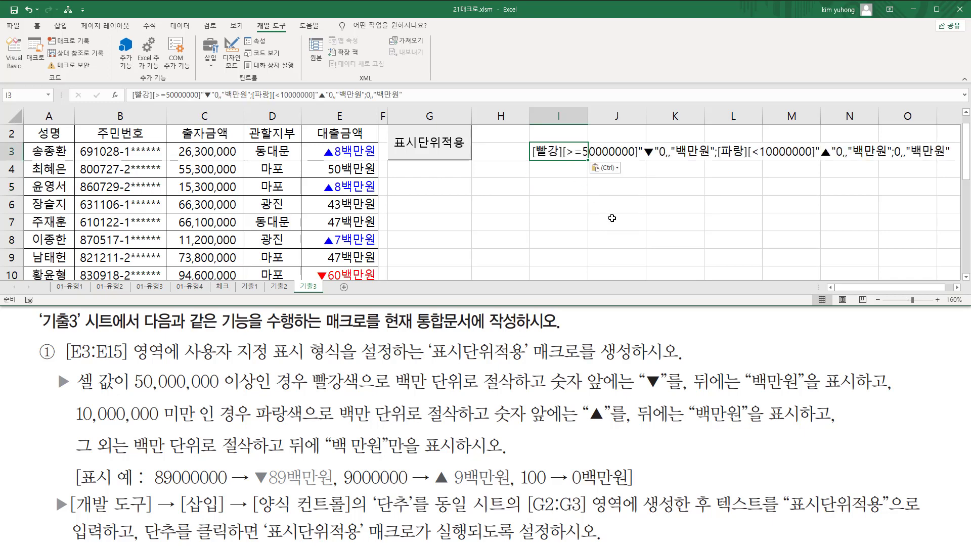
{"action": "left_click", "coordinate": [612, 218]}
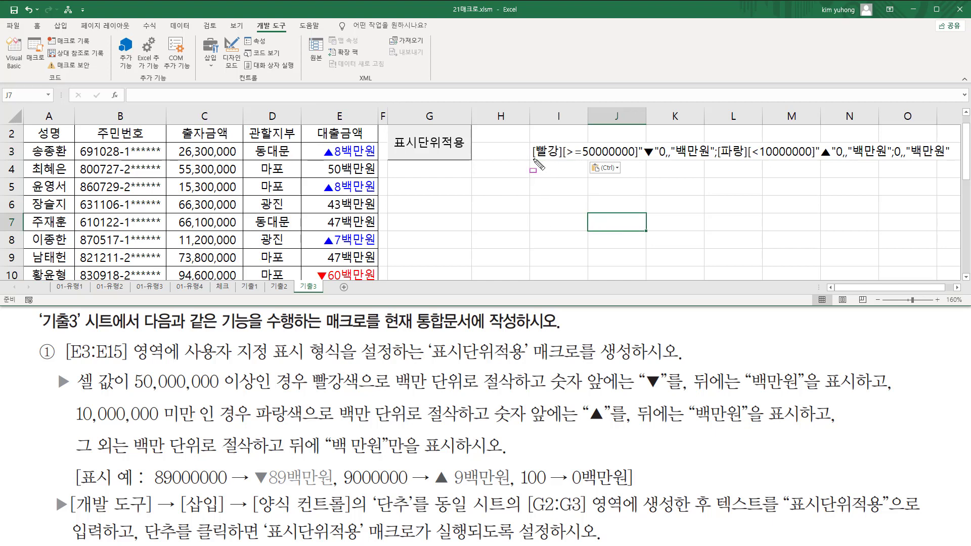
{"action": "left_click_drag", "start_coordinate": [532, 158], "coordinate": [652, 158]}
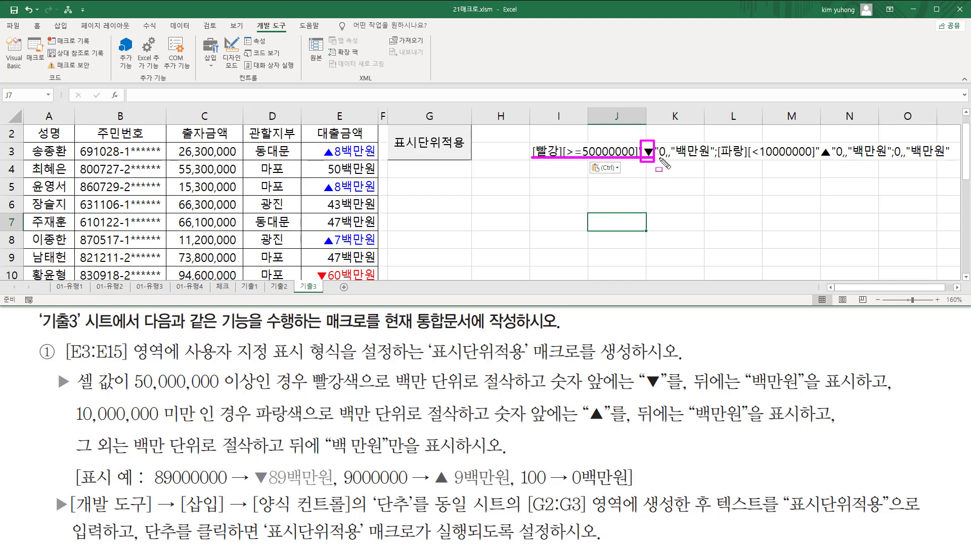
{"action": "left_click_drag", "start_coordinate": [659, 158], "coordinate": [662, 157]}
{"action": "left_click_drag", "start_coordinate": [664, 150], "coordinate": [672, 163]}
{"action": "left_click_drag", "start_coordinate": [676, 157], "coordinate": [813, 160]}
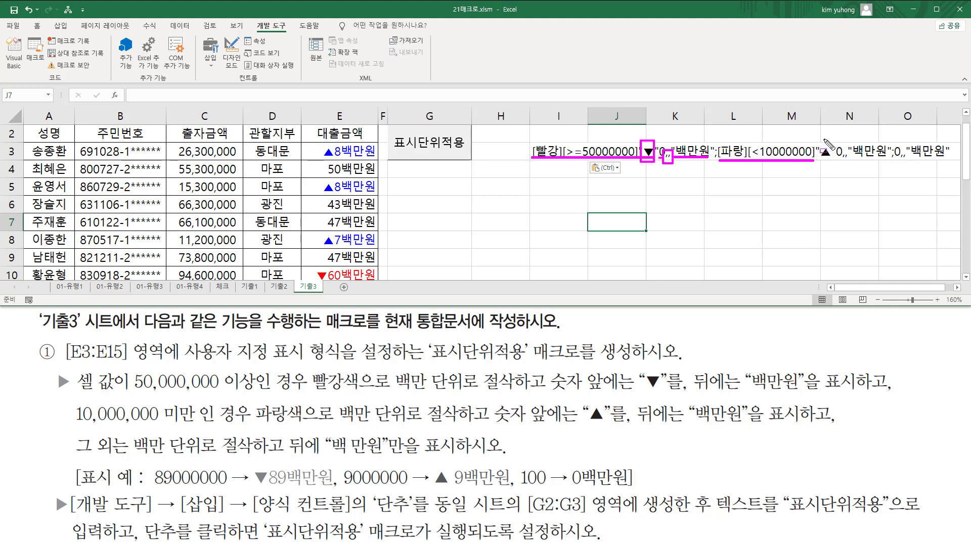
{"action": "mouse_move", "coordinate": [825, 148]}
{"action": "left_mouse_down"}
{"action": "mouse_move", "coordinate": [830, 164]}
{"action": "mouse_move", "coordinate": [850, 162]}
{"action": "left_mouse_up"}
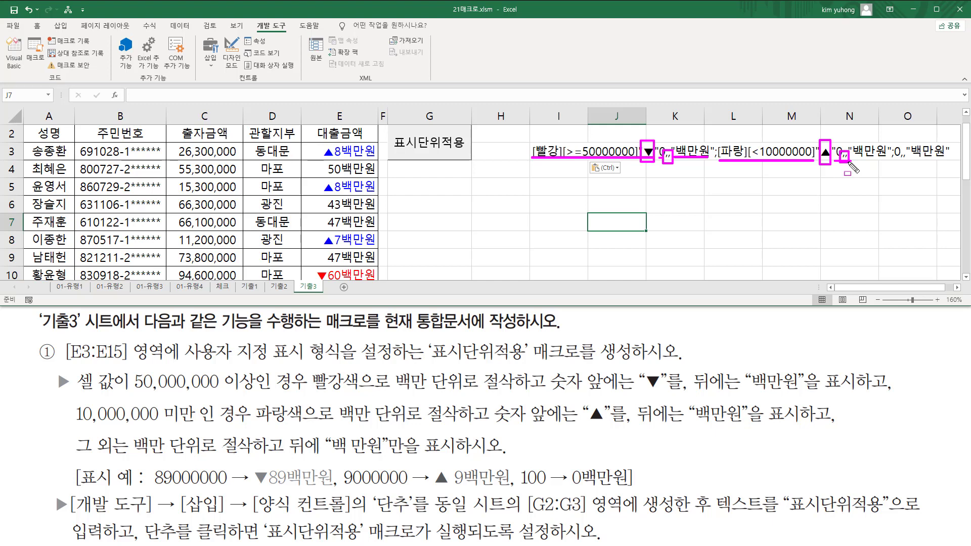
- Examine the unit text and default section of the custom format code in I3
{"action": "left_click_drag", "start_coordinate": [854, 158], "coordinate": [885, 159]}
{"action": "mouse_move", "coordinate": [892, 159]}
{"action": "left_mouse_down"}
{"action": "mouse_move", "coordinate": [906, 150]}
{"action": "mouse_move", "coordinate": [906, 165]}
{"action": "mouse_move", "coordinate": [896, 151]}
{"action": "mouse_move", "coordinate": [943, 158]}
{"action": "left_mouse_up"}
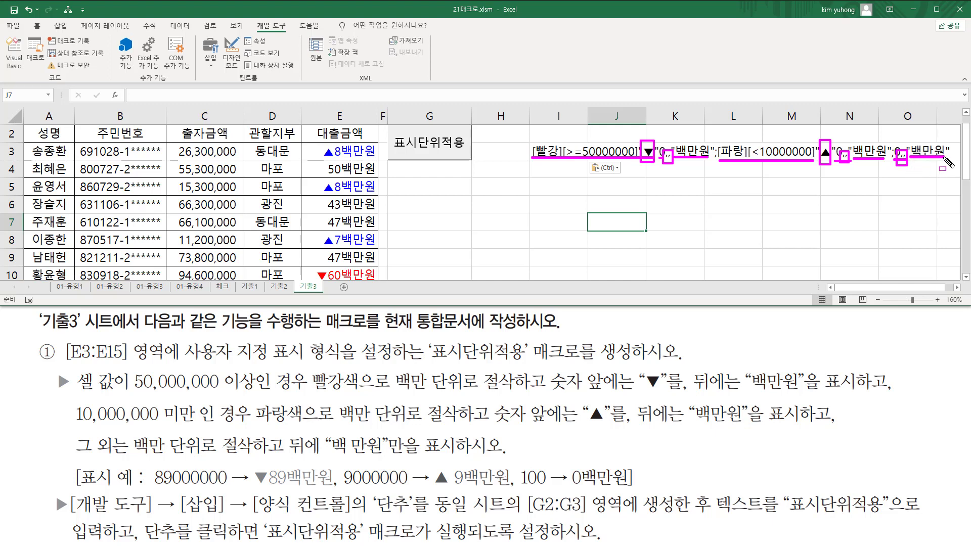
{"action": "key", "text": "Escape"}
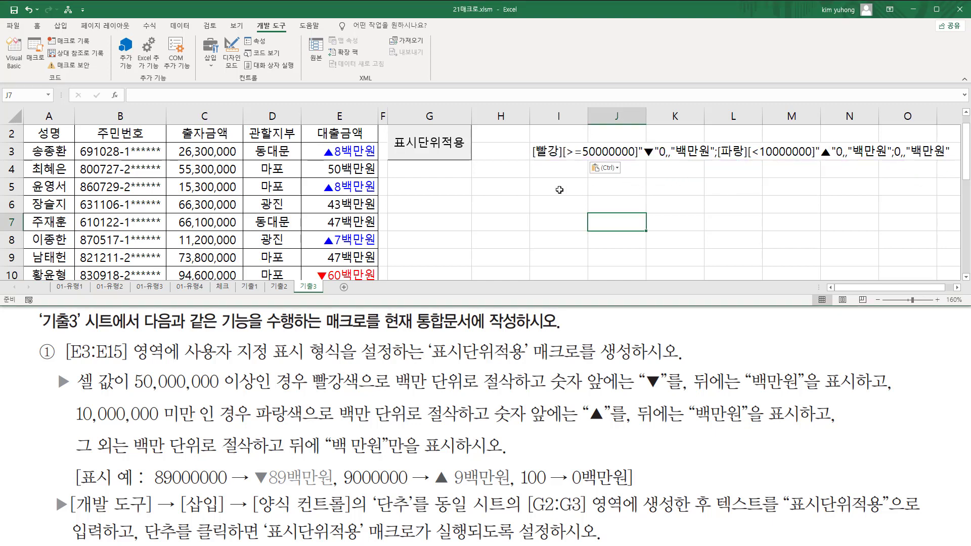
{"action": "left_click", "coordinate": [559, 190]}
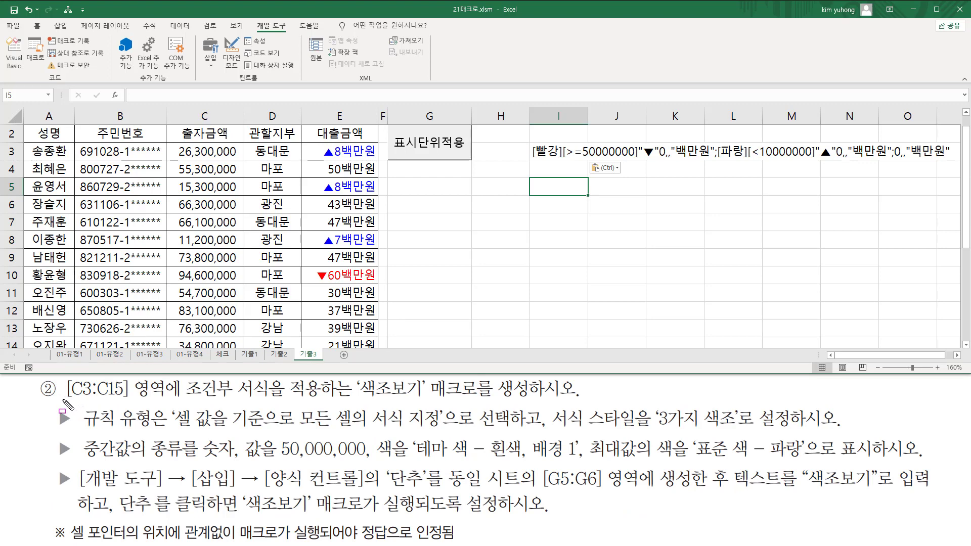
- Read the 색조보기 macro requirements for the conditional formatting of C3:C15, including rule type, format style, midpoint and maximum colour
{"action": "mouse_move", "coordinate": [62, 400]}
{"action": "left_mouse_down"}
{"action": "mouse_move", "coordinate": [128, 400]}
{"action": "mouse_move", "coordinate": [131, 378]}
{"action": "mouse_move", "coordinate": [170, 378]}
{"action": "left_mouse_up"}
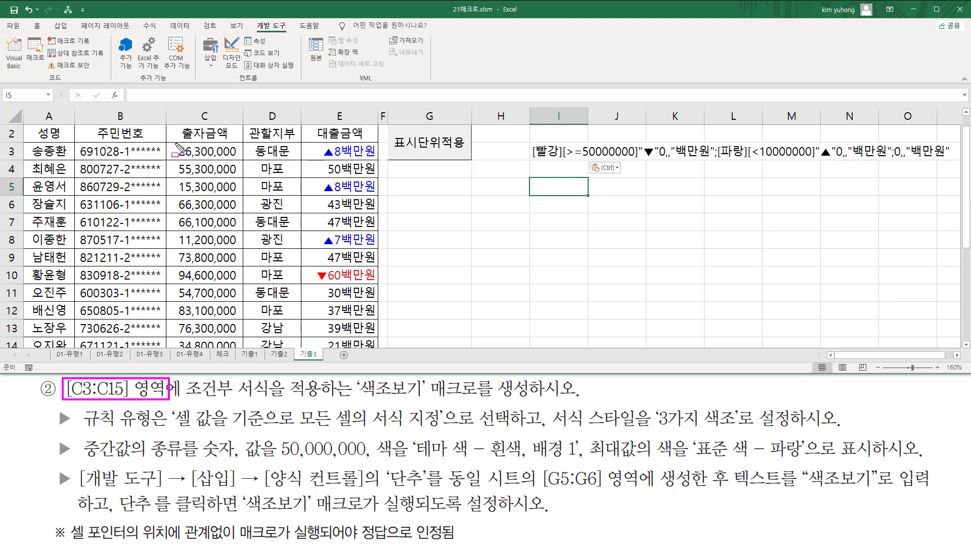
{"action": "left_click_drag", "start_coordinate": [175, 142], "coordinate": [243, 351]}
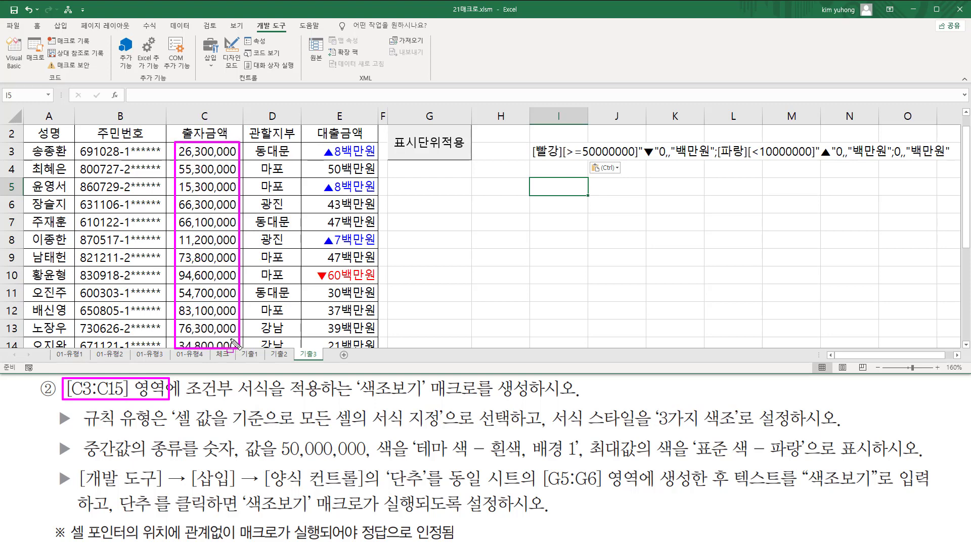
{"action": "left_click_drag", "start_coordinate": [184, 398], "coordinate": [267, 400]}
{"action": "left_click_drag", "start_coordinate": [356, 400], "coordinate": [574, 402]}
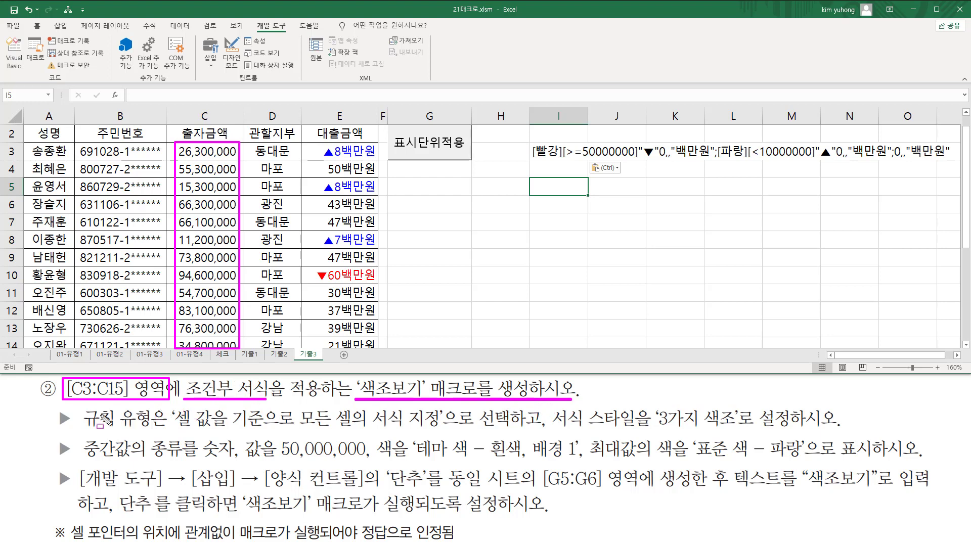
{"action": "mouse_move", "coordinate": [80, 405]}
{"action": "left_mouse_down"}
{"action": "mouse_move", "coordinate": [152, 433]}
{"action": "mouse_move", "coordinate": [443, 431]}
{"action": "left_mouse_up"}
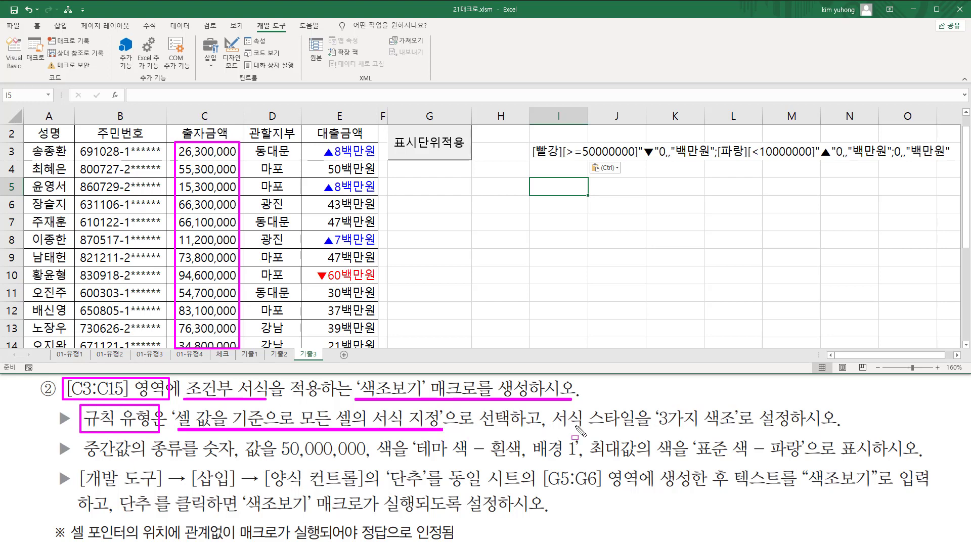
{"action": "mouse_move", "coordinate": [550, 428]}
{"action": "left_mouse_down"}
{"action": "mouse_move", "coordinate": [743, 427]}
{"action": "mouse_move", "coordinate": [743, 404]}
{"action": "left_mouse_up"}
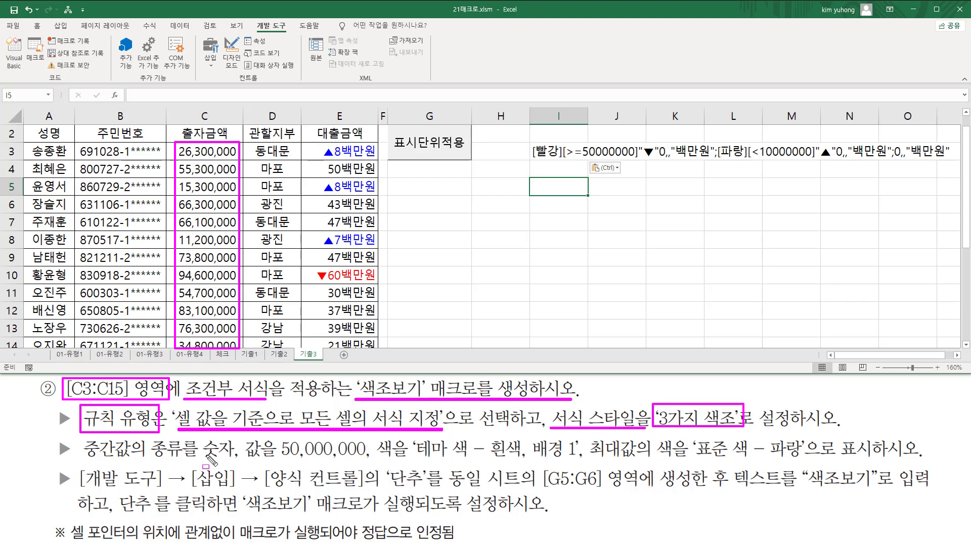
{"action": "mouse_move", "coordinate": [82, 459]}
{"action": "left_mouse_down"}
{"action": "mouse_move", "coordinate": [233, 461]}
{"action": "mouse_move", "coordinate": [201, 435]}
{"action": "left_mouse_up"}
{"action": "left_click_drag", "start_coordinate": [277, 461], "coordinate": [372, 462]}
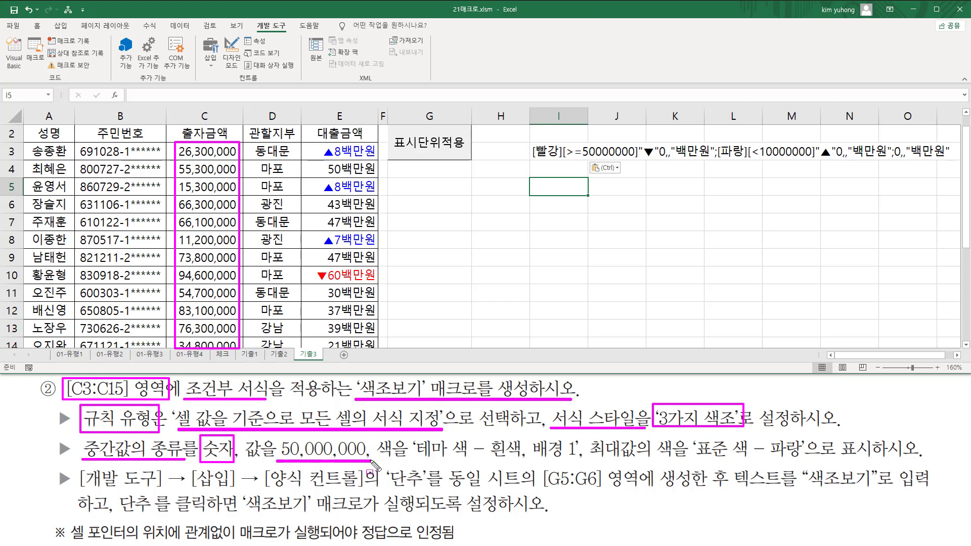
{"action": "left_click_drag", "start_coordinate": [410, 461], "coordinate": [583, 461]}
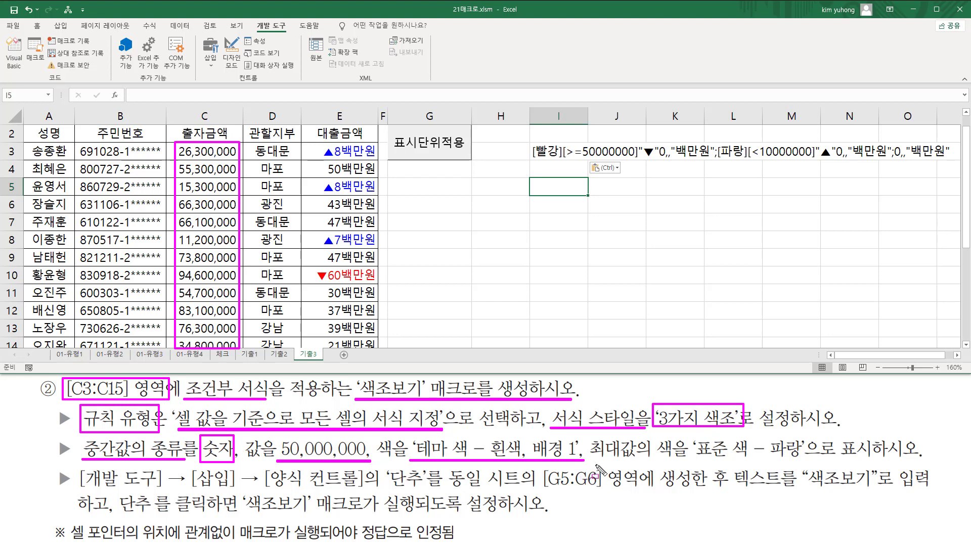
{"action": "mouse_move", "coordinate": [589, 459]}
{"action": "left_mouse_down"}
{"action": "mouse_move", "coordinate": [677, 471]}
{"action": "mouse_move", "coordinate": [686, 439]}
{"action": "mouse_move", "coordinate": [741, 460]}
{"action": "mouse_move", "coordinate": [802, 460]}
{"action": "left_mouse_up"}
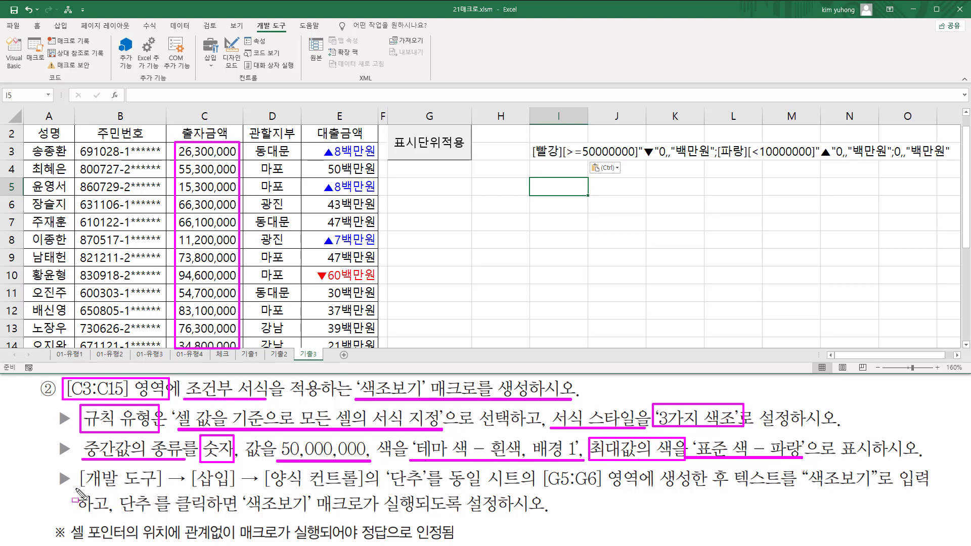
- Read the requirements for the 색조보기 button's location, caption and assigned macro
{"action": "mouse_move", "coordinate": [78, 488]}
{"action": "left_mouse_down"}
{"action": "mouse_move", "coordinate": [395, 483]}
{"action": "mouse_move", "coordinate": [425, 491]}
{"action": "left_mouse_up"}
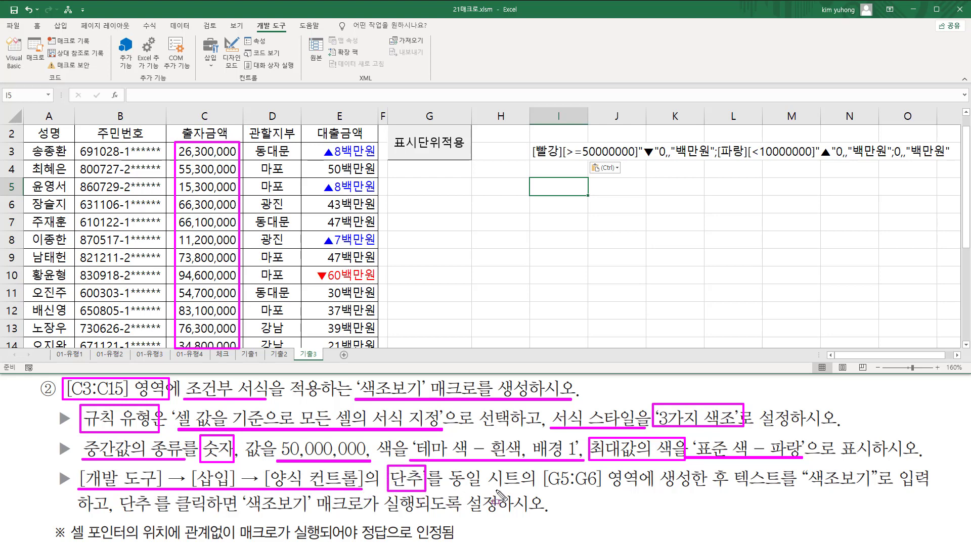
{"action": "left_click_drag", "start_coordinate": [544, 489], "coordinate": [718, 488]}
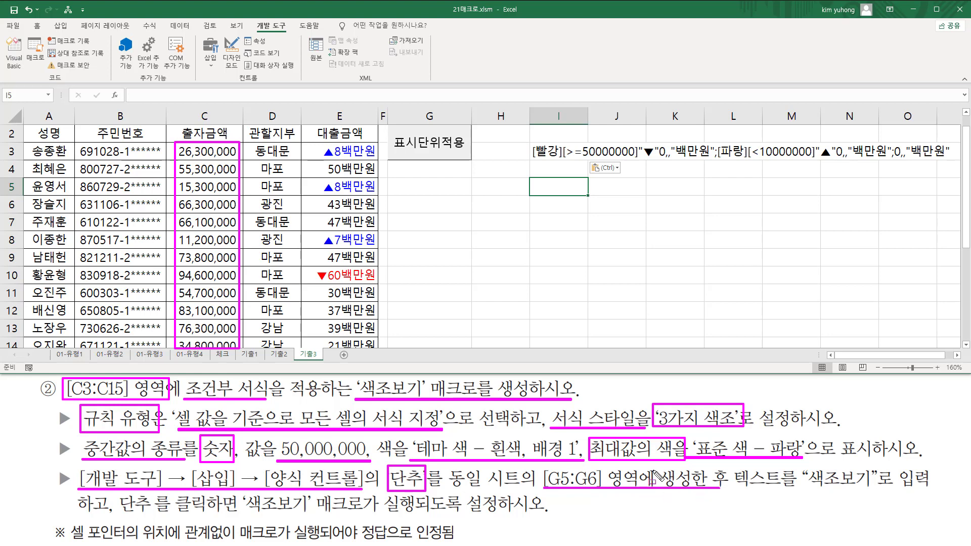
{"action": "left_click_drag", "start_coordinate": [389, 178], "coordinate": [470, 212]}
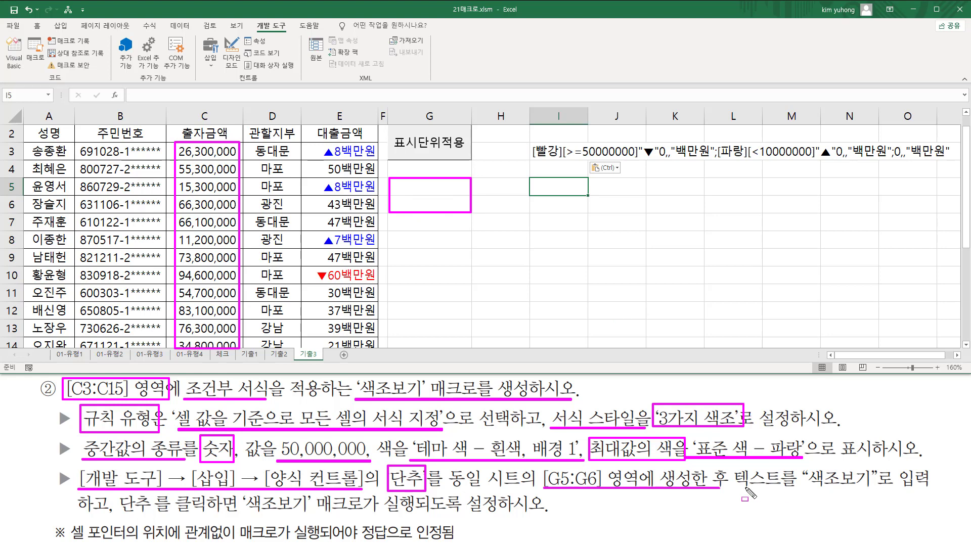
{"action": "left_click_drag", "start_coordinate": [735, 488], "coordinate": [927, 489]}
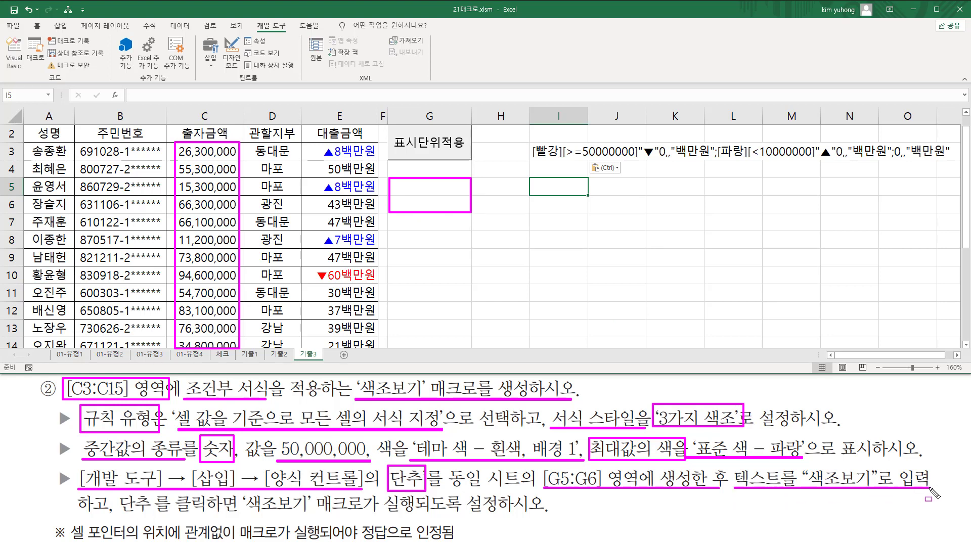
{"action": "left_click_drag", "start_coordinate": [123, 512], "coordinate": [548, 515]}
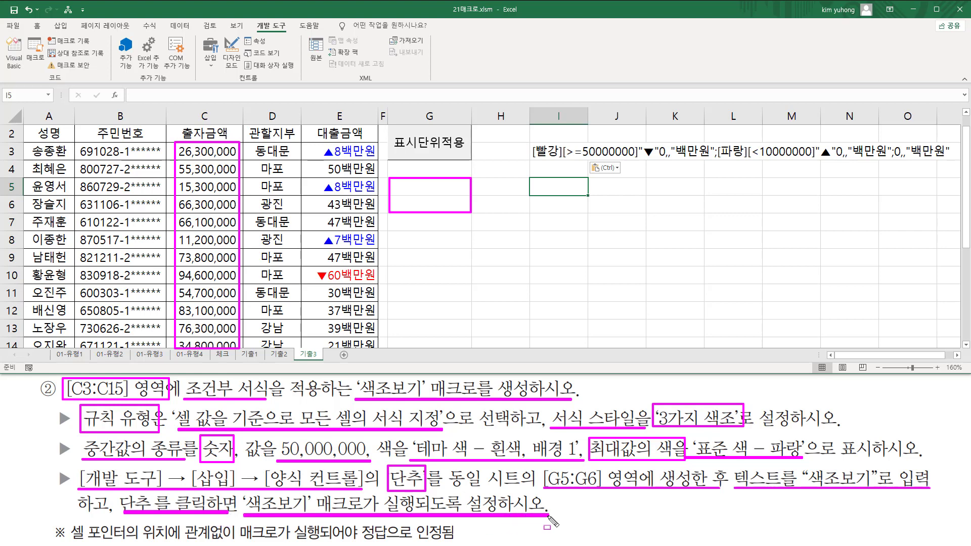
{"action": "key", "text": "Escape"}
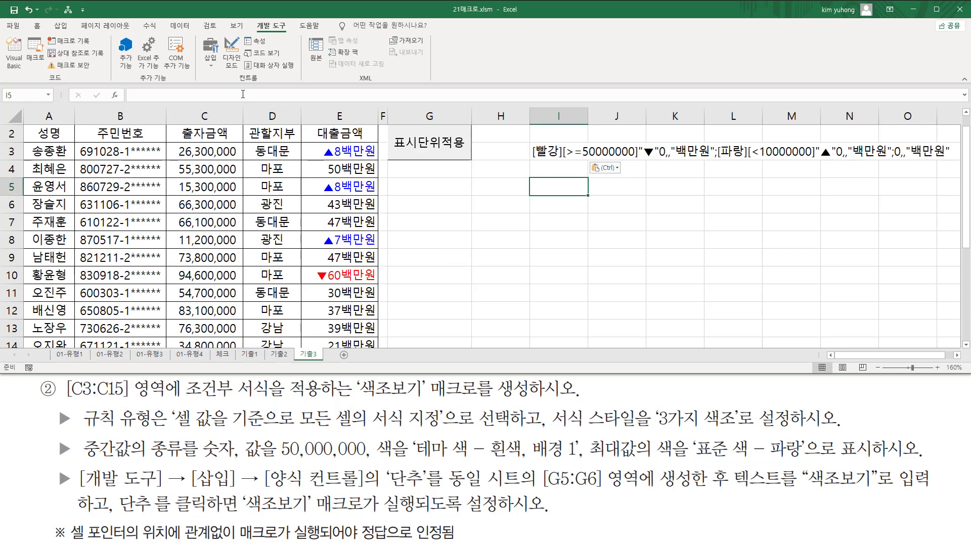
- Draw a form control button exactly over cells G5:G6
{"action": "left_click", "coordinate": [211, 58]}
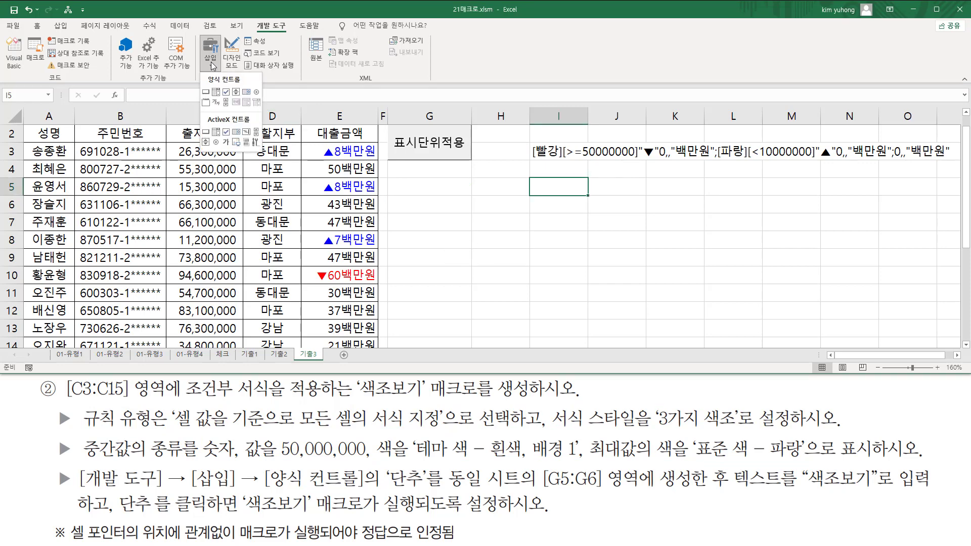
{"action": "left_click", "coordinate": [205, 92]}
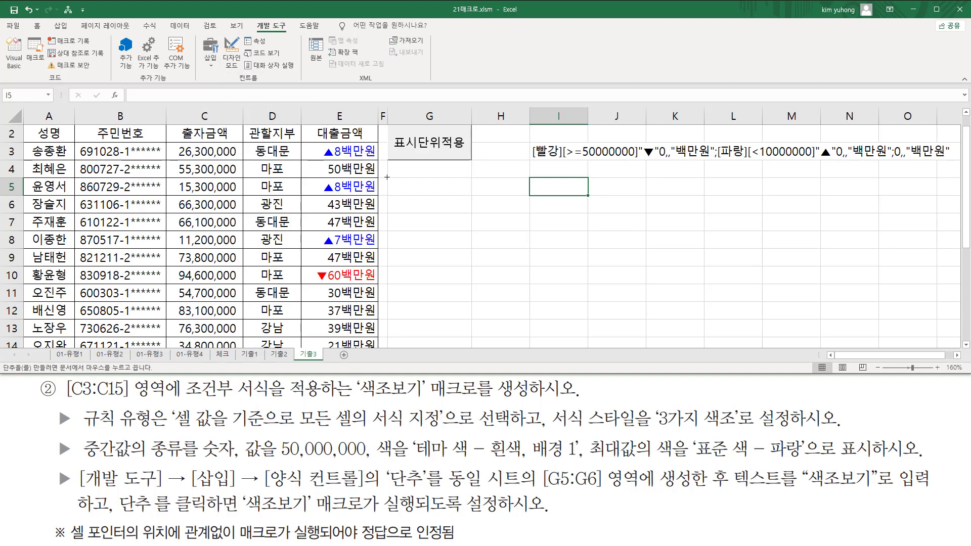
{"action": "left_click_drag", "start_coordinate": [388, 177], "coordinate": [421, 213]}
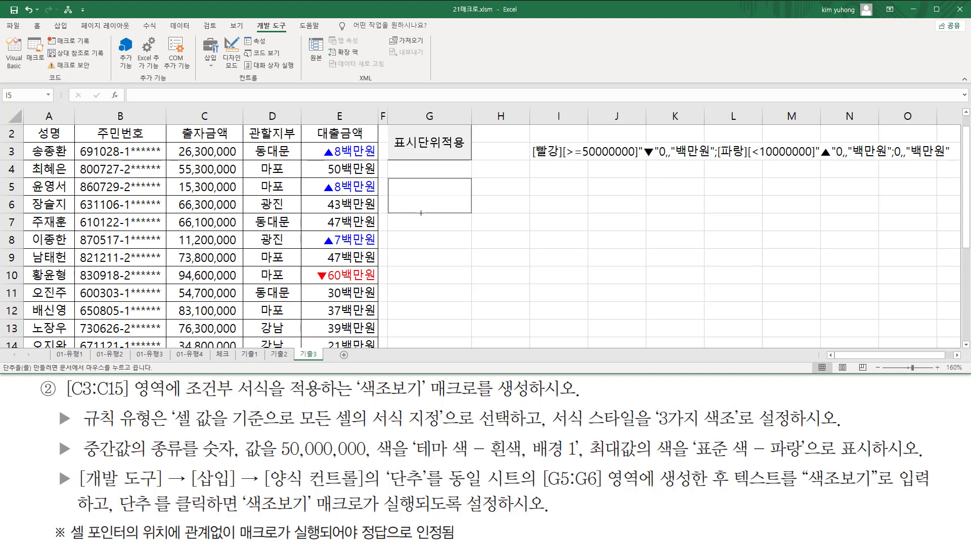
{"action": "left_click_drag", "start_coordinate": [421, 213], "coordinate": [420, 213]}
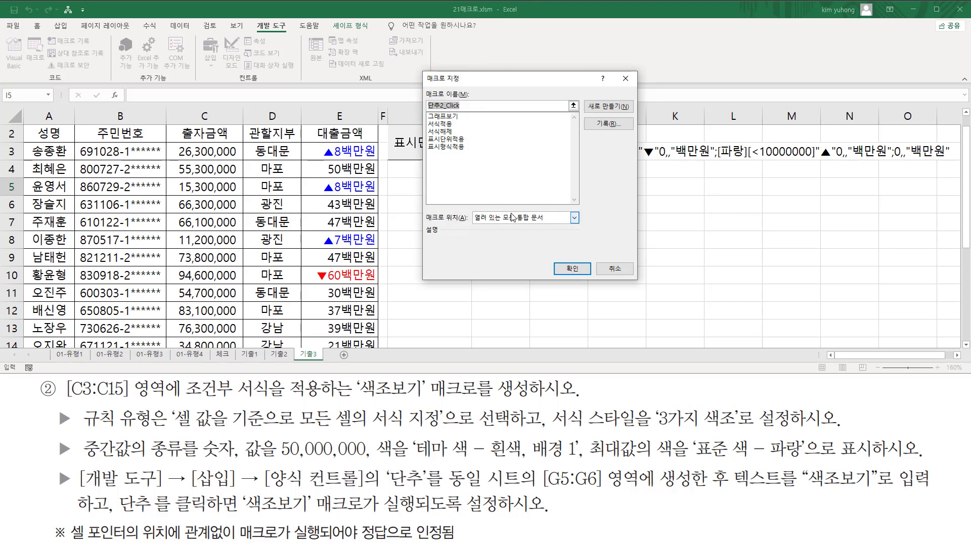
- Name the button's macro 색조보기 and start recording it in the current workbook
{"action": "type", "text": "색조보기"}
{"action": "left_click", "coordinate": [609, 124]}
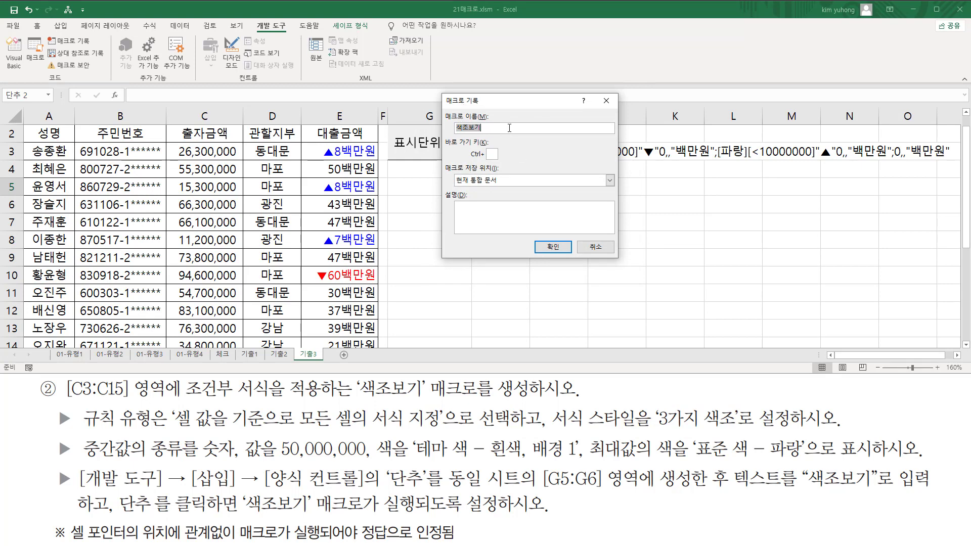
{"action": "left_click", "coordinate": [509, 128]}
{"action": "left_click", "coordinate": [553, 247]}
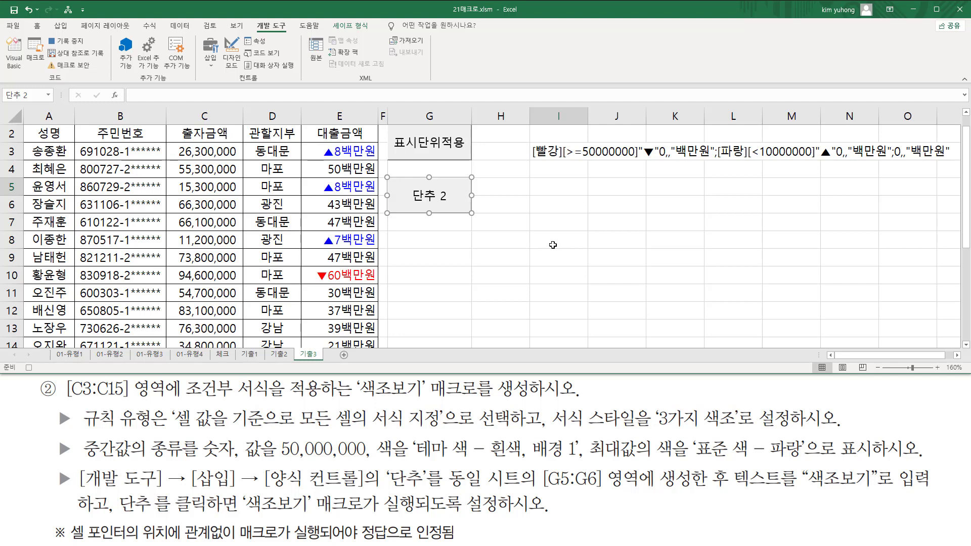
- Start a new conditional formatting rule for C3:C15 based on cell values and set its format style to 3가지 색조
{"action": "left_click", "coordinate": [203, 152]}
{"action": "left_click_drag", "start_coordinate": [199, 149], "coordinate": [195, 309]}
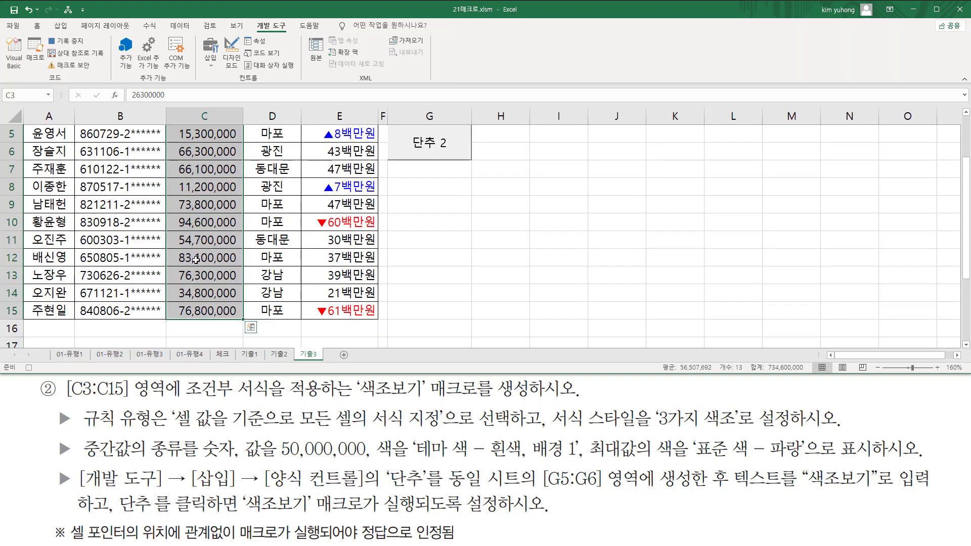
{"action": "left_click", "coordinate": [38, 25]}
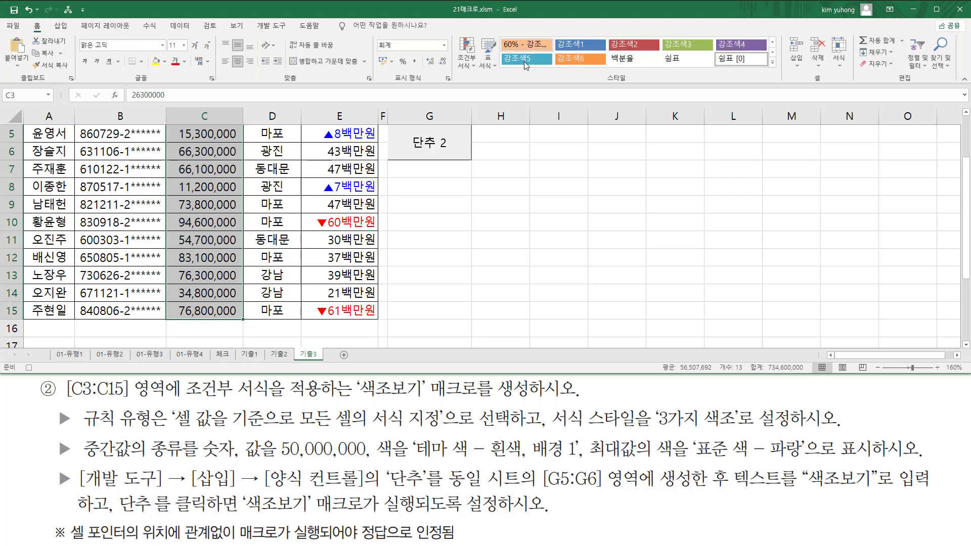
{"action": "left_click", "coordinate": [468, 62]}
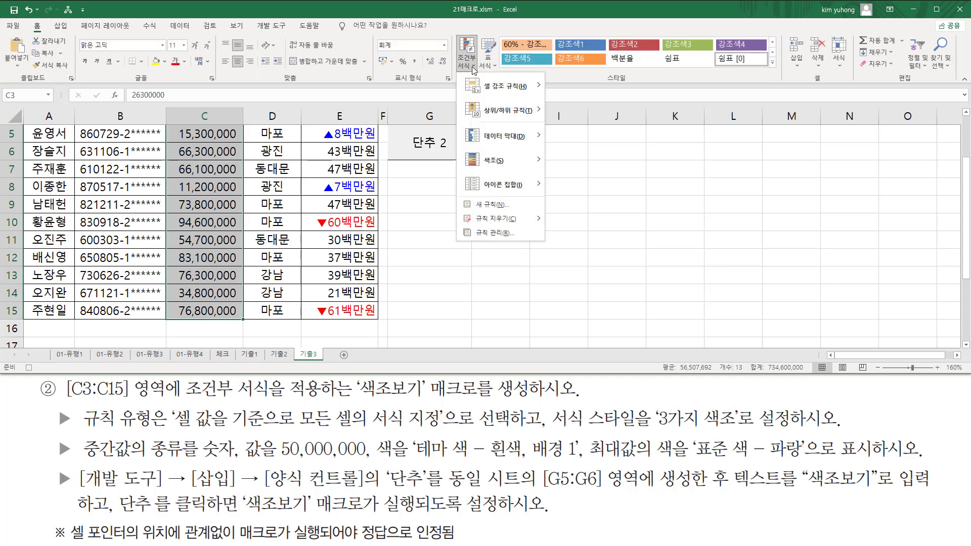
{"action": "left_click", "coordinate": [488, 205]}
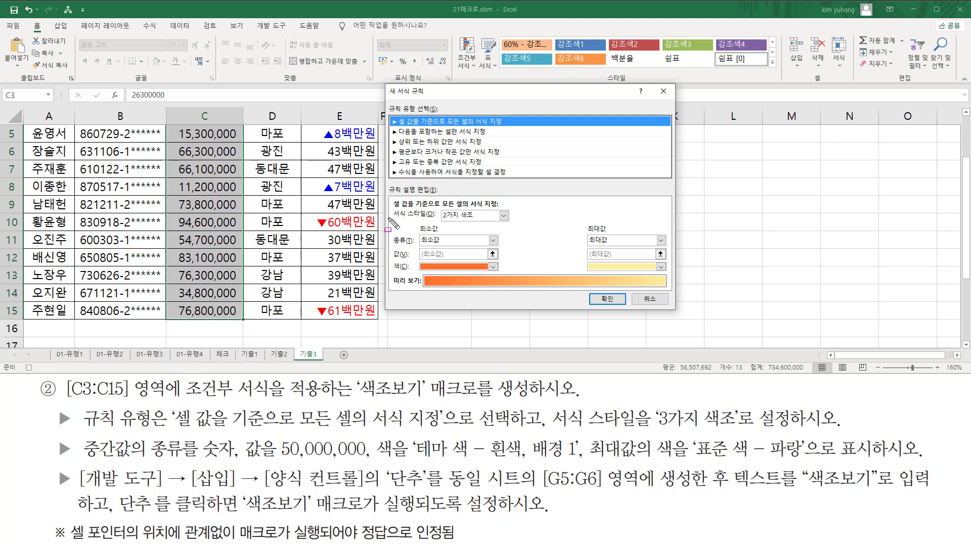
{"action": "left_click_drag", "start_coordinate": [388, 218], "coordinate": [457, 221]}
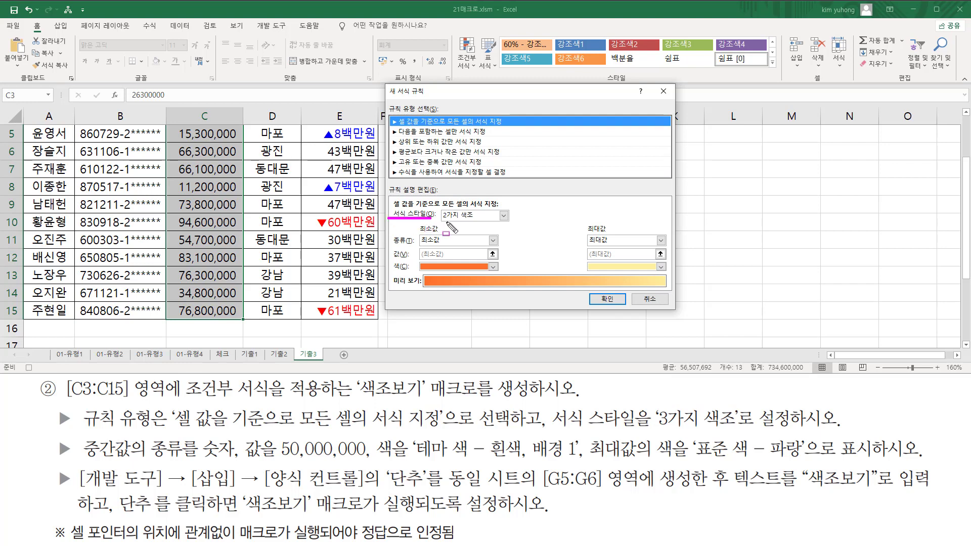
{"action": "left_click", "coordinate": [489, 216]}
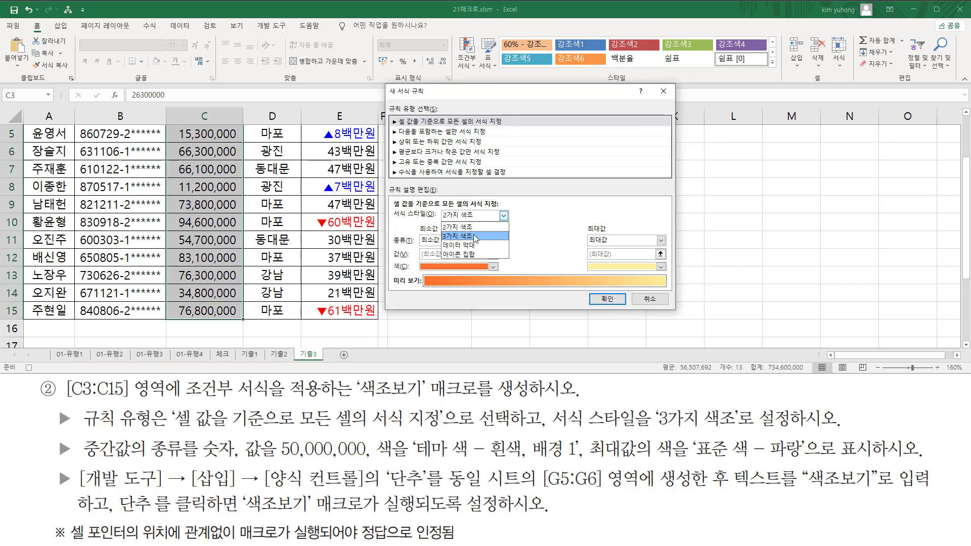
{"action": "left_click", "coordinate": [474, 237]}
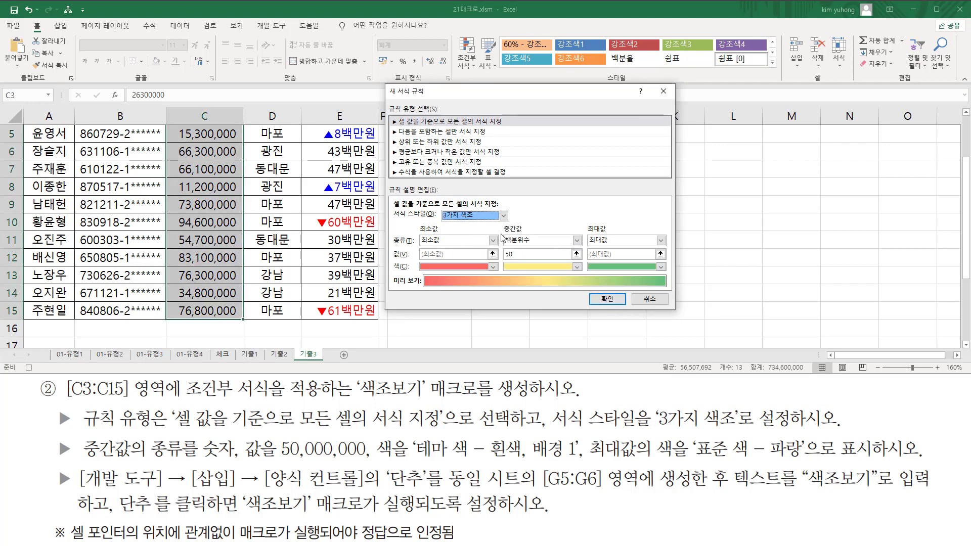
- Set the colour scale's midpoint type to 숫자 and its value to 50000000
{"action": "left_click_drag", "start_coordinate": [499, 221], "coordinate": [524, 232]}
{"action": "left_click_drag", "start_coordinate": [79, 458], "coordinate": [236, 464]}
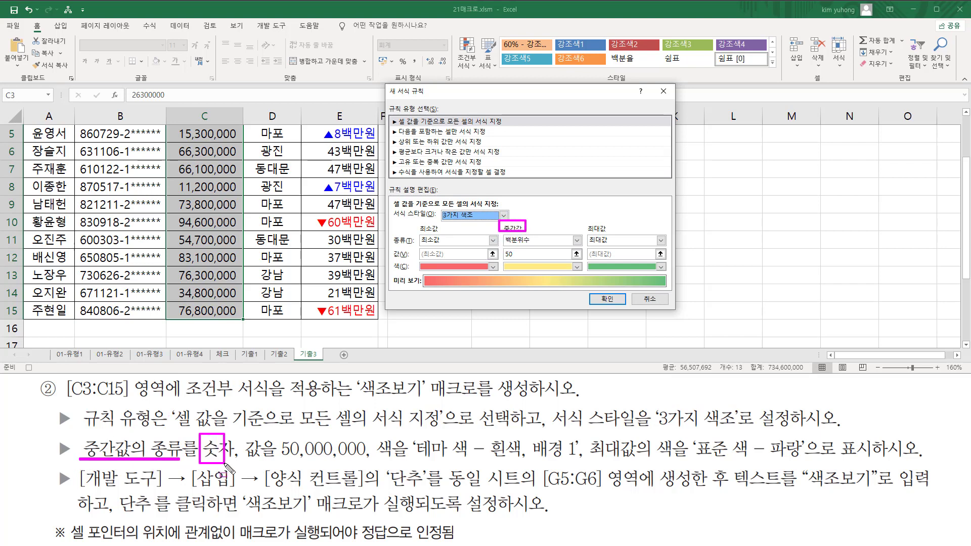
{"action": "key", "text": "Escape"}
{"action": "left_click", "coordinate": [536, 241]}
{"action": "left_click", "coordinate": [535, 251]}
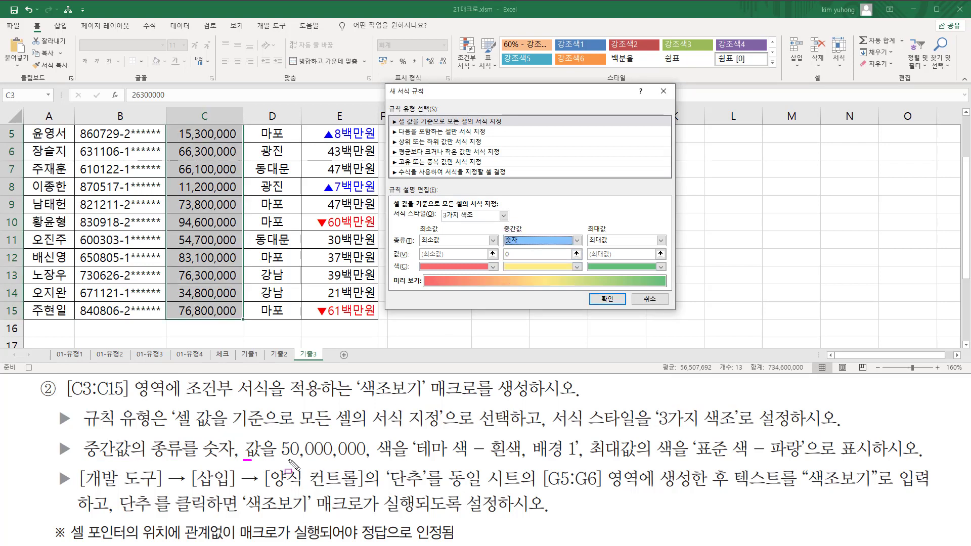
{"action": "left_click_drag", "start_coordinate": [244, 459], "coordinate": [371, 460]}
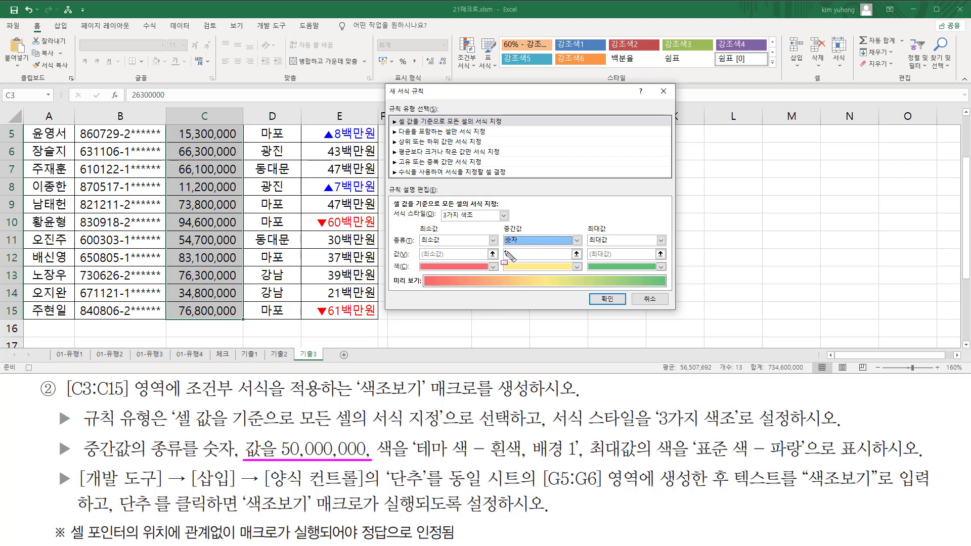
{"action": "mouse_move", "coordinate": [500, 259]}
{"action": "left_mouse_down"}
{"action": "mouse_move", "coordinate": [501, 245]}
{"action": "mouse_move", "coordinate": [567, 259]}
{"action": "left_mouse_up"}
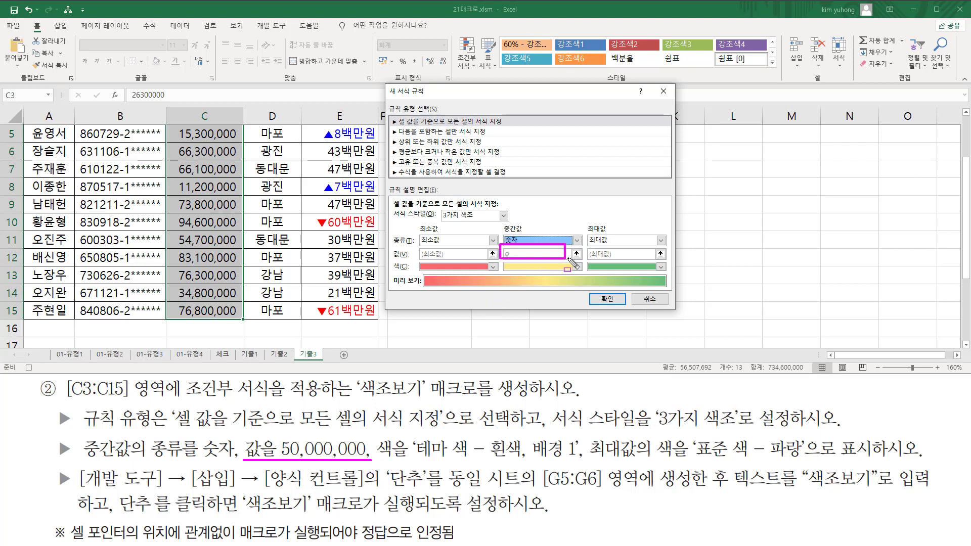
{"action": "left_click", "coordinate": [528, 255]}
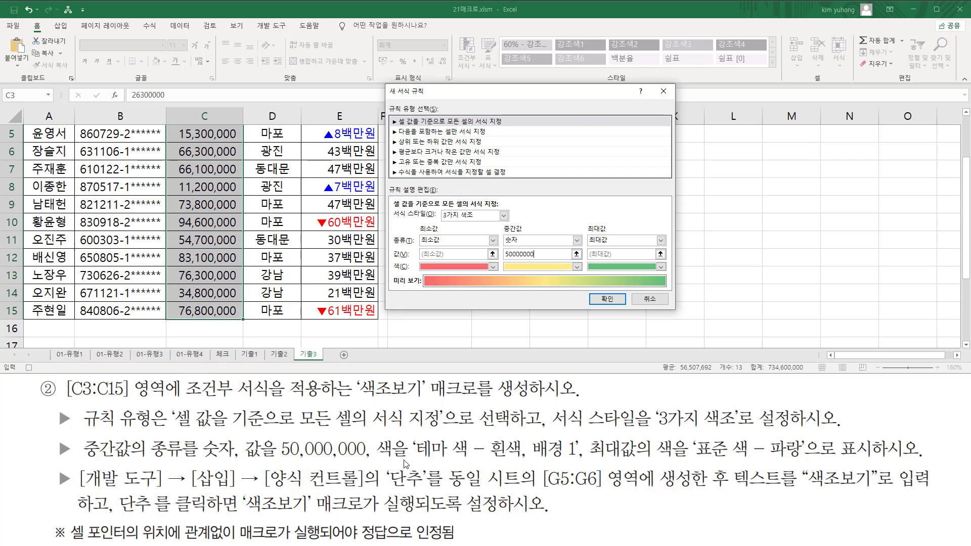
- Set the midpoint colour of the three-colour scale to the theme colour 흰색, 배경 1
{"action": "left_click_drag", "start_coordinate": [414, 461], "coordinate": [585, 461]}
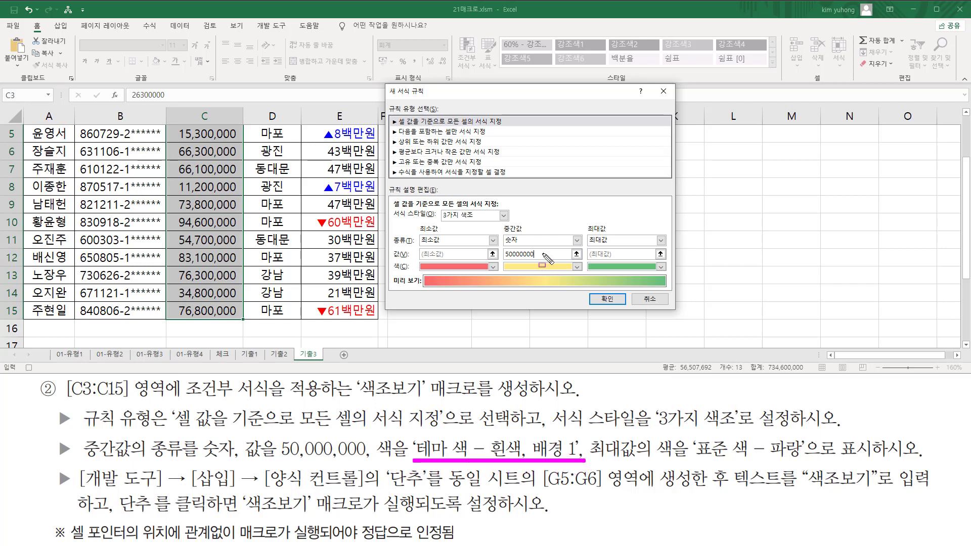
{"action": "left_click", "coordinate": [577, 267]}
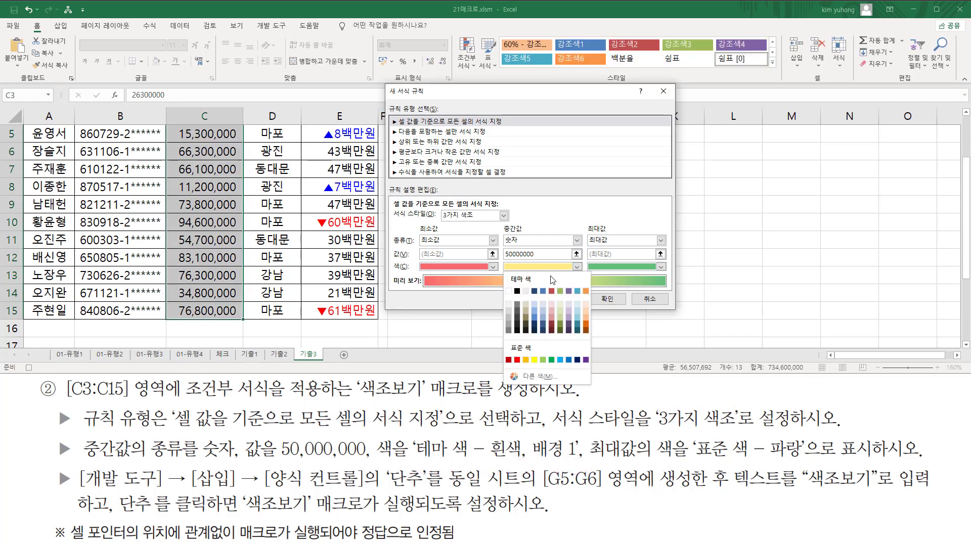
{"action": "left_click", "coordinate": [508, 292]}
- Set the colour scale's maximum colour to standard 파랑 and apply the rule to C3:C15
{"action": "mouse_move", "coordinate": [586, 434]}
{"action": "left_mouse_down"}
{"action": "mouse_move", "coordinate": [688, 459]}
{"action": "mouse_move", "coordinate": [807, 457]}
{"action": "left_mouse_up"}
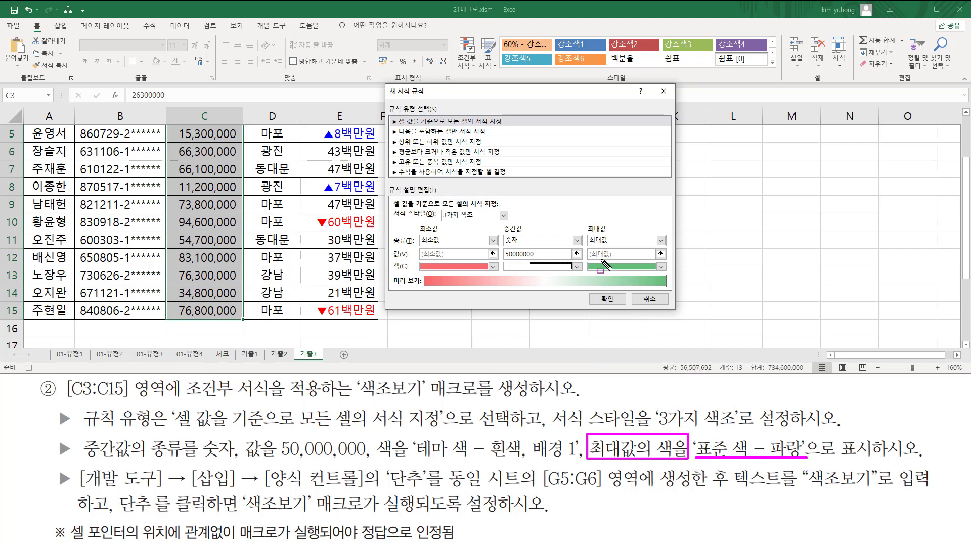
{"action": "mouse_move", "coordinate": [583, 219]}
{"action": "left_mouse_down"}
{"action": "mouse_move", "coordinate": [590, 244]}
{"action": "mouse_move", "coordinate": [617, 246]}
{"action": "mouse_move", "coordinate": [585, 259]}
{"action": "mouse_move", "coordinate": [676, 259]}
{"action": "mouse_move", "coordinate": [677, 284]}
{"action": "left_mouse_up"}
{"action": "key", "text": "Escape"}
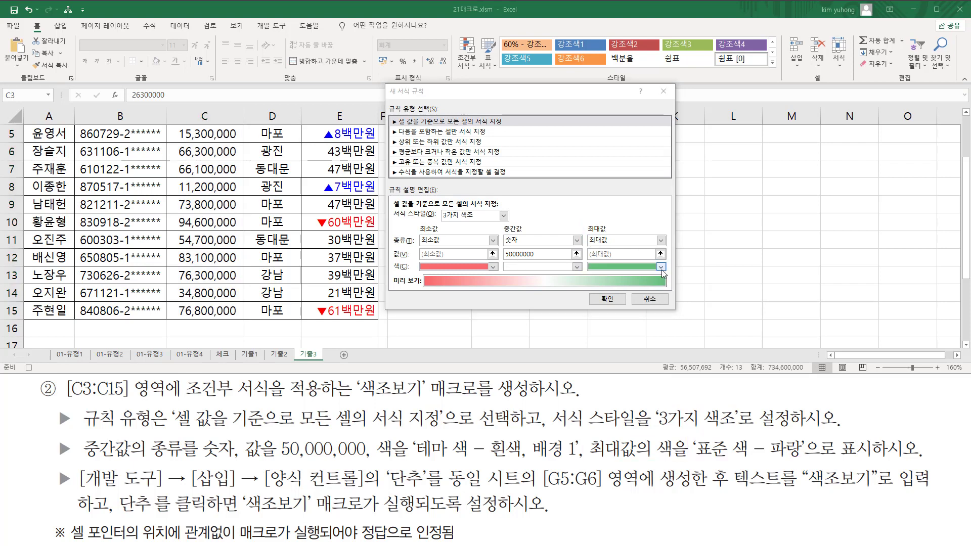
{"action": "left_click", "coordinate": [661, 267]}
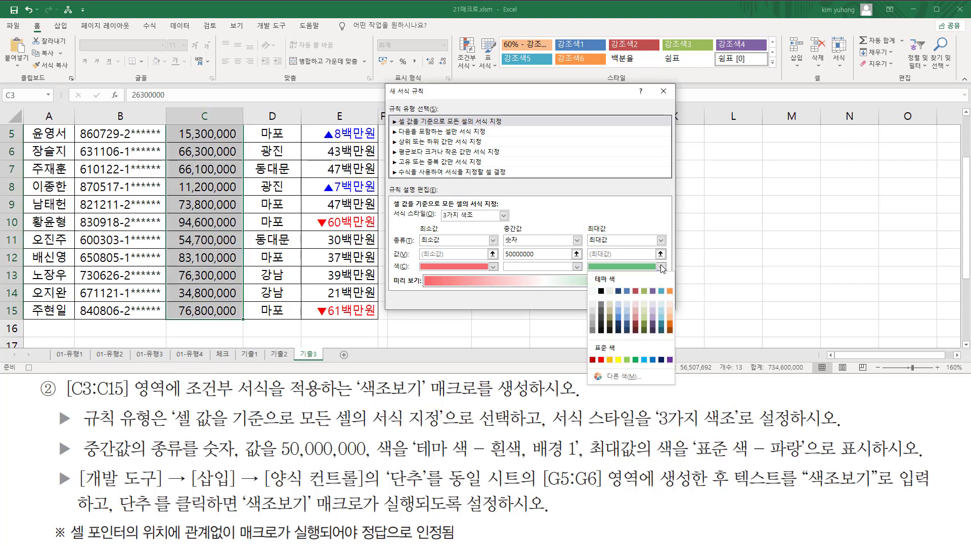
{"action": "left_click", "coordinate": [653, 361]}
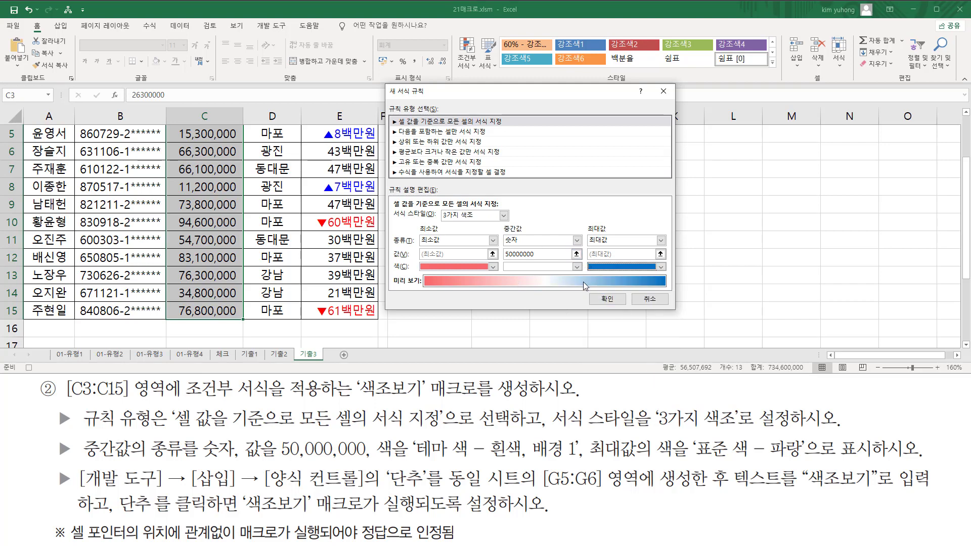
{"action": "left_click", "coordinate": [606, 299]}
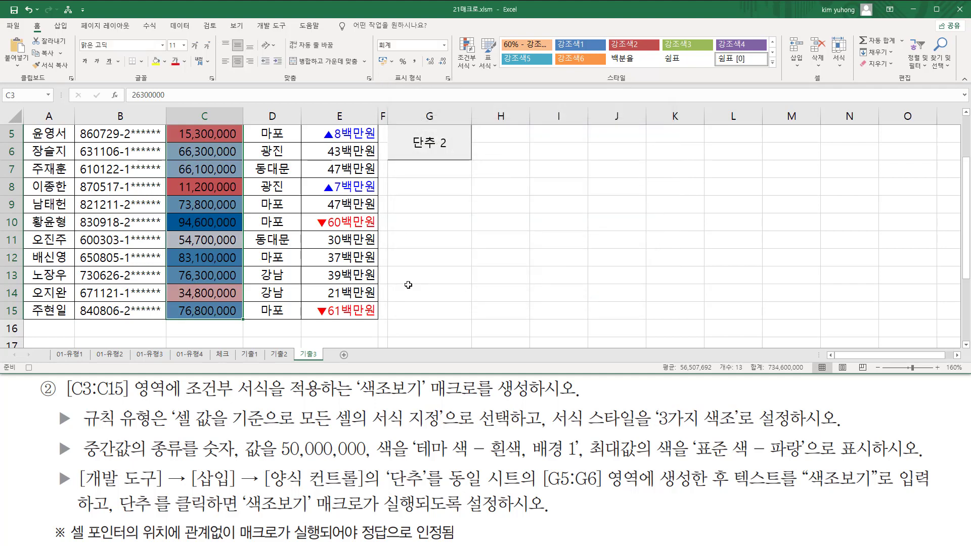
- Select an empty cell outside the formatted range and stop recording the 색조보기 macro
{"action": "scroll", "coordinate": [408, 285], "scroll_direction": "up", "scroll_amount": 2}
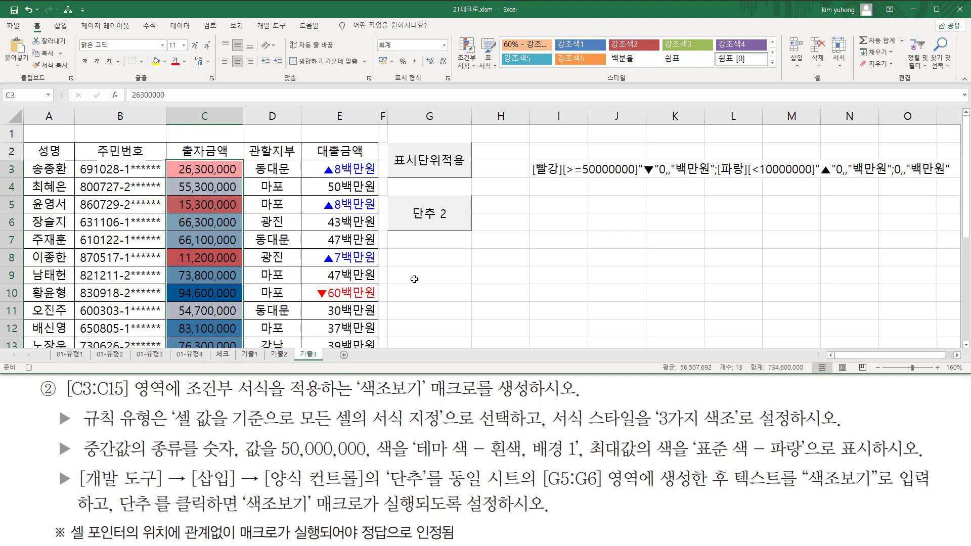
{"action": "left_click", "coordinate": [731, 204]}
{"action": "left_click", "coordinate": [744, 230]}
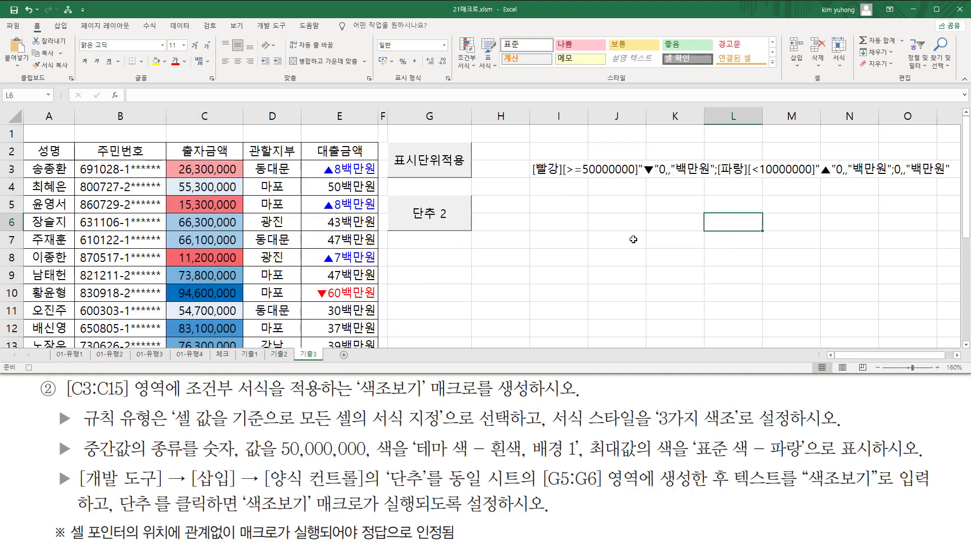
{"action": "left_click", "coordinate": [633, 239]}
{"action": "left_click", "coordinate": [635, 222]}
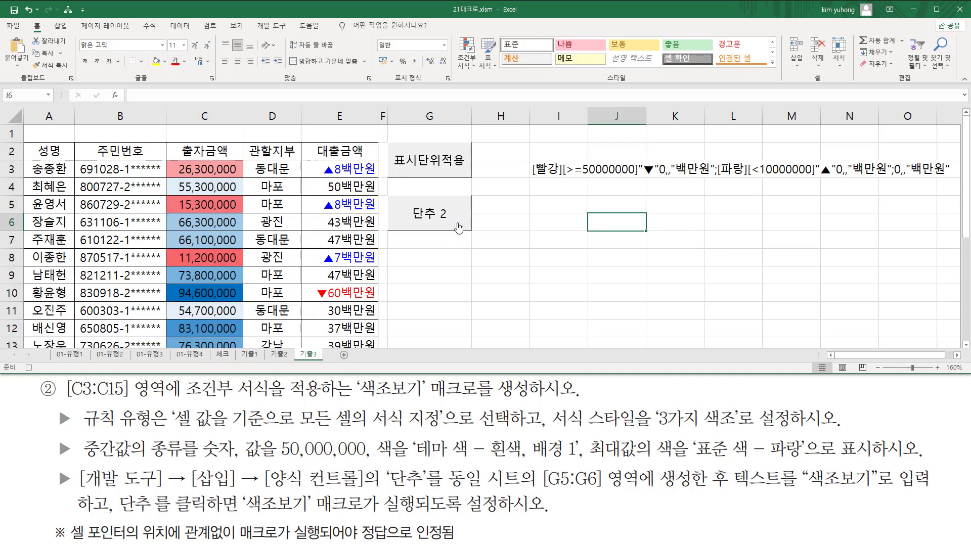
{"action": "left_click", "coordinate": [267, 29]}
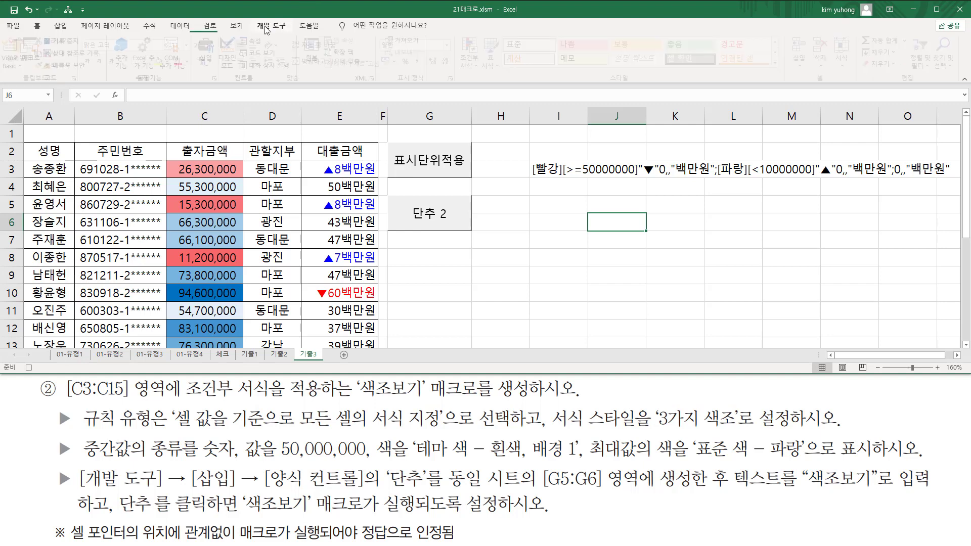
{"action": "left_click", "coordinate": [64, 42]}
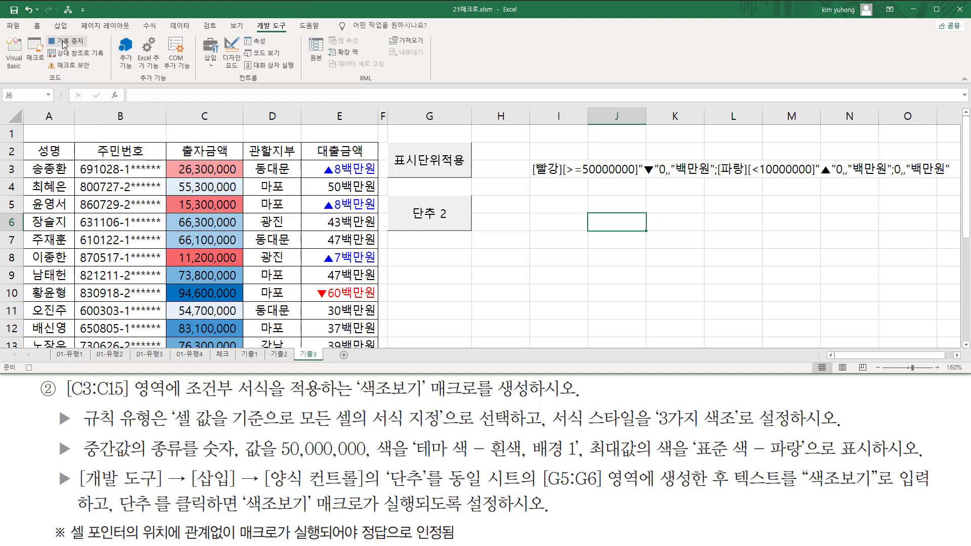
{"action": "left_click", "coordinate": [566, 242]}
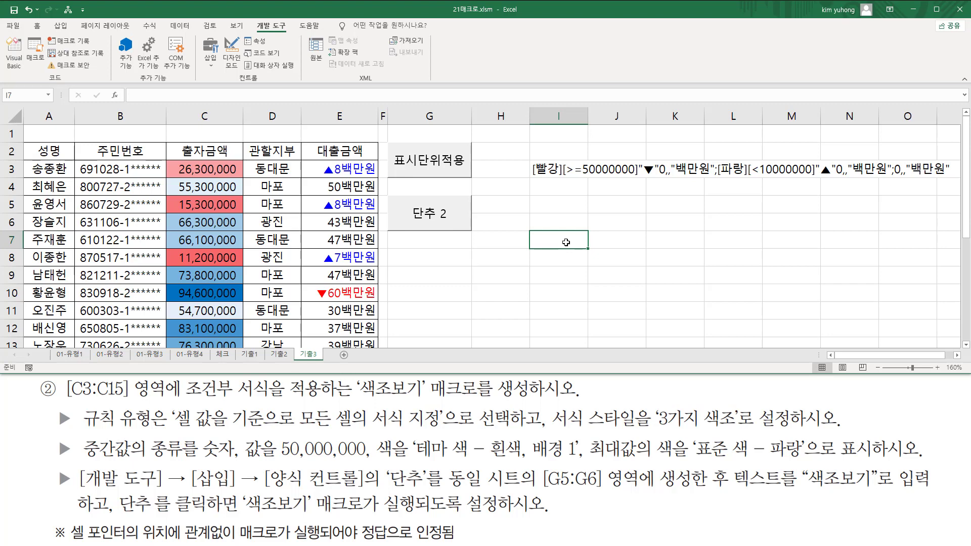
- Replace the text on the form button over G5:G6 with 색조보기 and deselect the button
{"action": "right_click", "coordinate": [420, 217]}
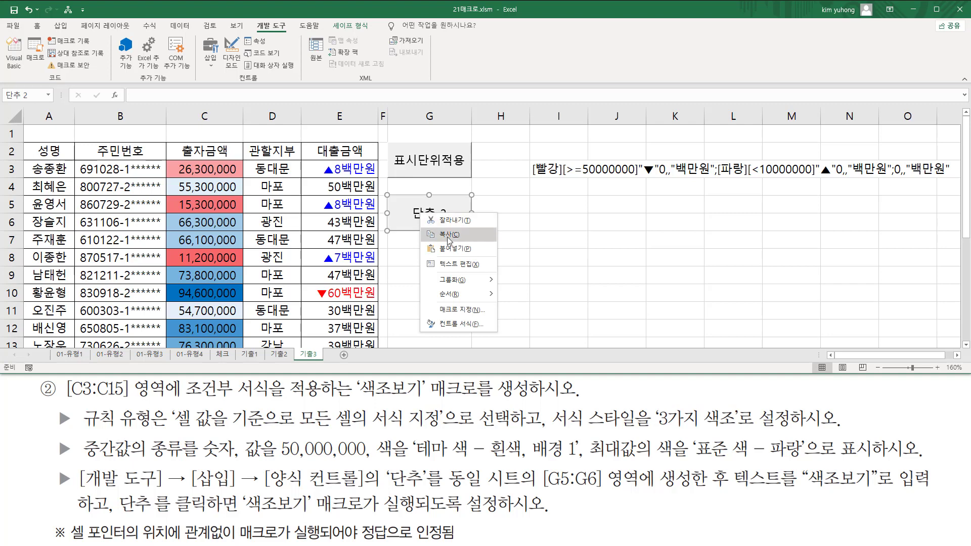
{"action": "left_click", "coordinate": [456, 264]}
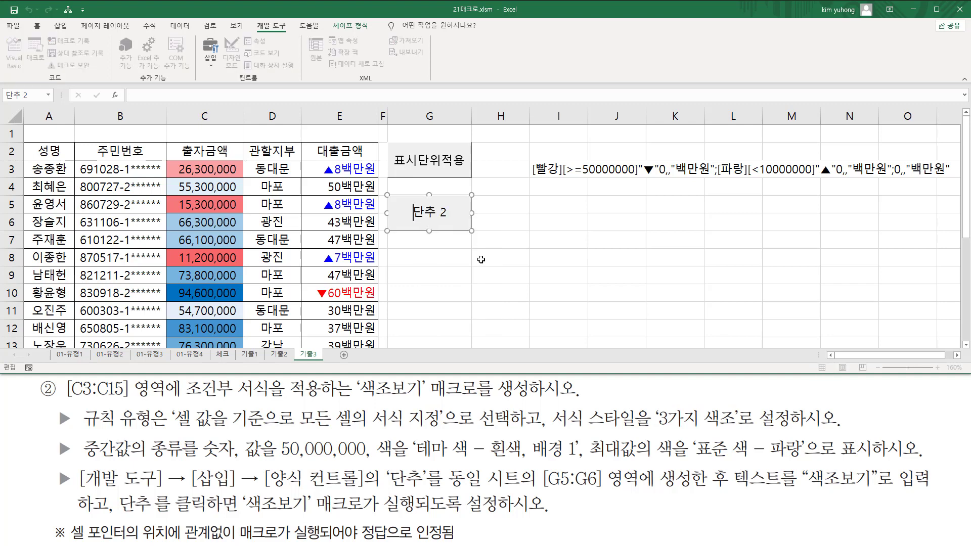
{"action": "key", "text": "Delete"}
{"action": "key", "text": "Delete"}
{"action": "key", "text": "Delete"}
{"action": "type", "text": "색조보기"}
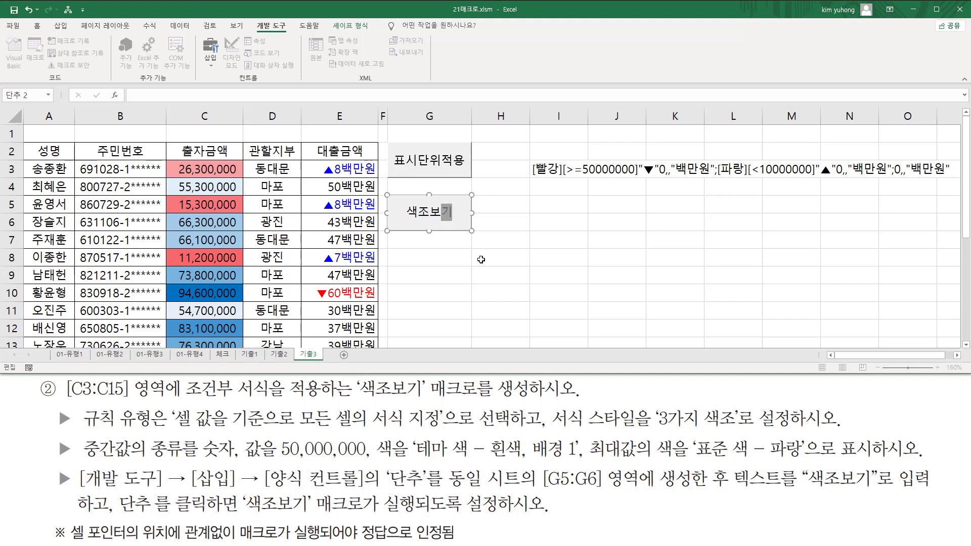
{"action": "left_click", "coordinate": [678, 275]}
{"action": "left_click", "coordinate": [607, 284]}
{"action": "left_click", "coordinate": [577, 233]}
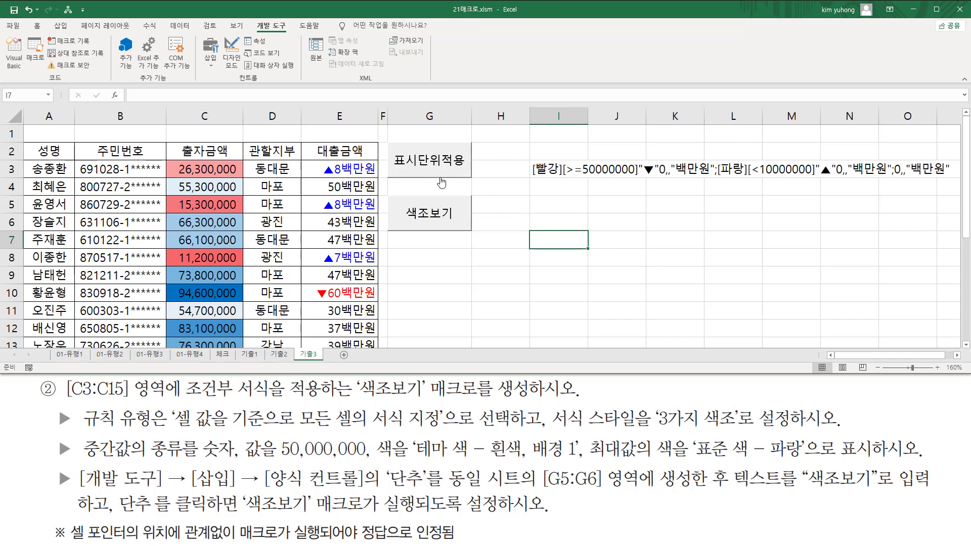
{"action": "left_click", "coordinate": [478, 288]}
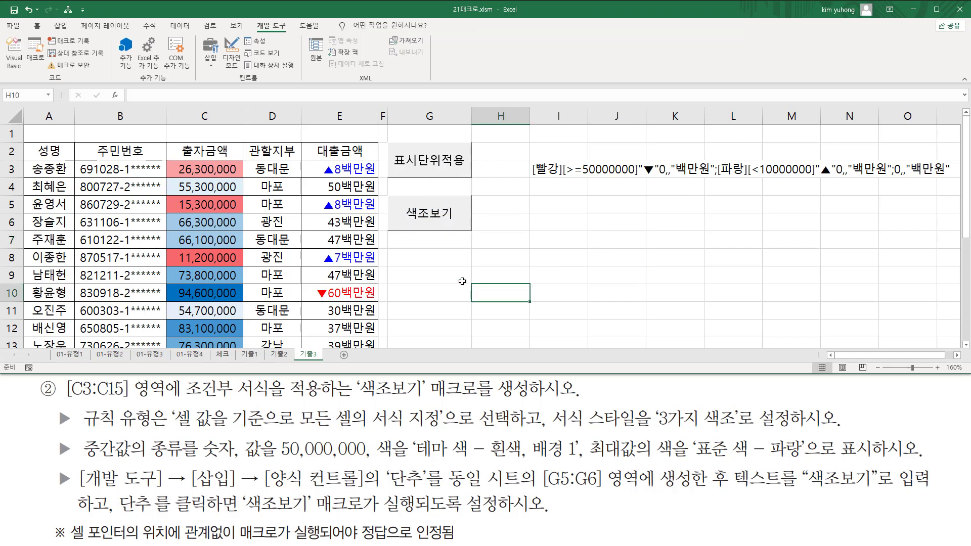
- Reset the number format of E3:E15 to 일반
{"action": "left_click", "coordinate": [350, 172]}
{"action": "scroll", "coordinate": [349, 174], "scroll_direction": "down", "scroll_amount": 3}
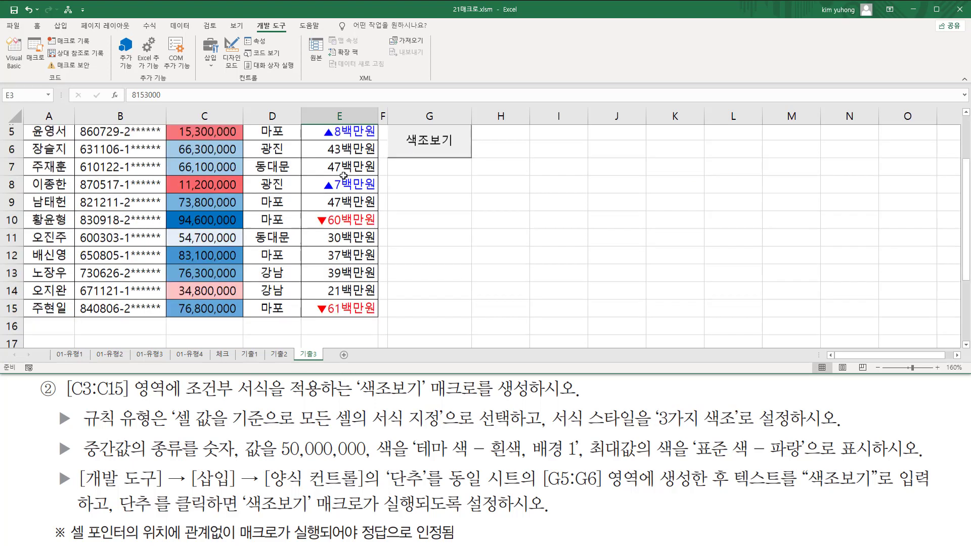
{"action": "left_click", "coordinate": [350, 255], "text": "shift"}
{"action": "scroll", "coordinate": [350, 248], "scroll_direction": "up", "scroll_amount": 3}
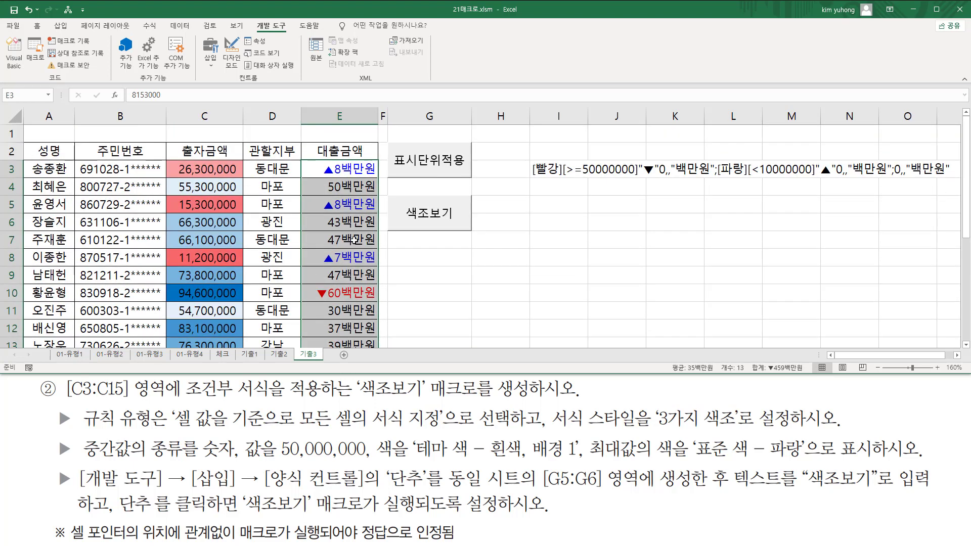
{"action": "key", "text": "ctrl+1"}
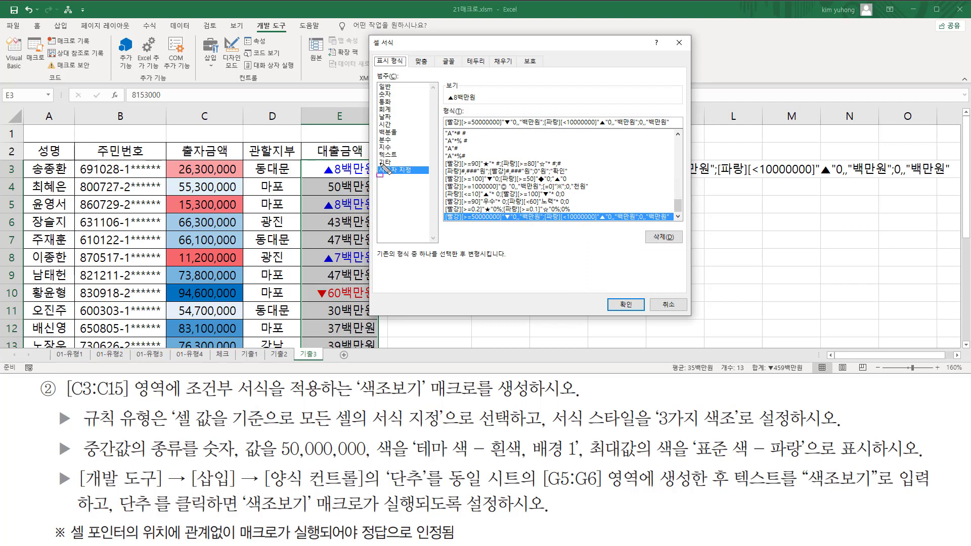
{"action": "left_click_drag", "start_coordinate": [377, 165], "coordinate": [419, 177]}
{"action": "left_click", "coordinate": [396, 87]}
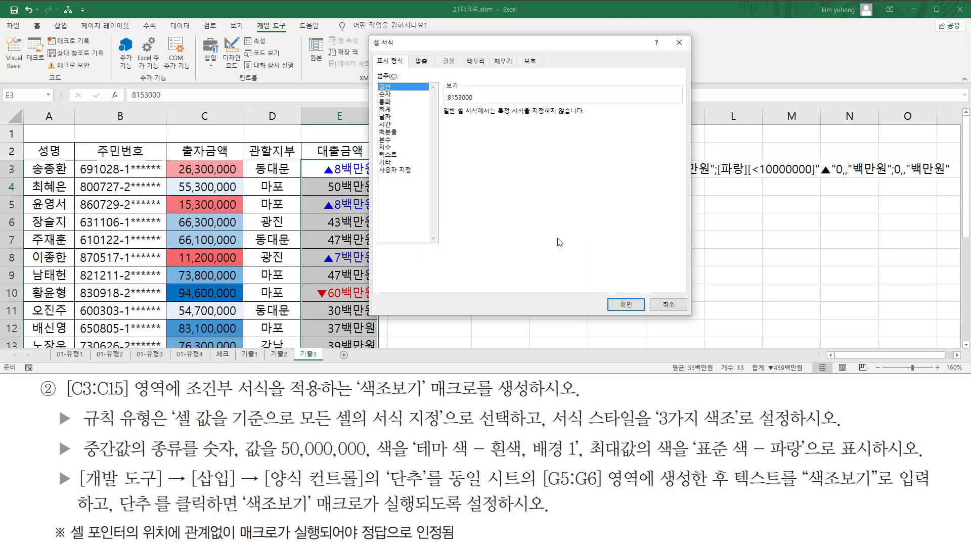
{"action": "left_click", "coordinate": [617, 304]}
- Run the 표시단위적용 macro from its worksheet button with an unrelated empty cell selected
{"action": "left_click", "coordinate": [484, 297]}
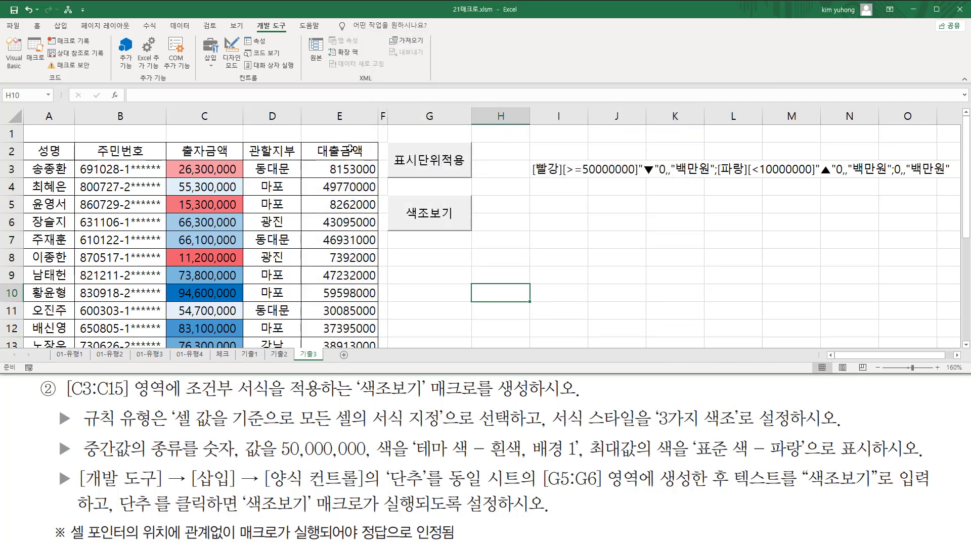
{"action": "left_click", "coordinate": [423, 164]}
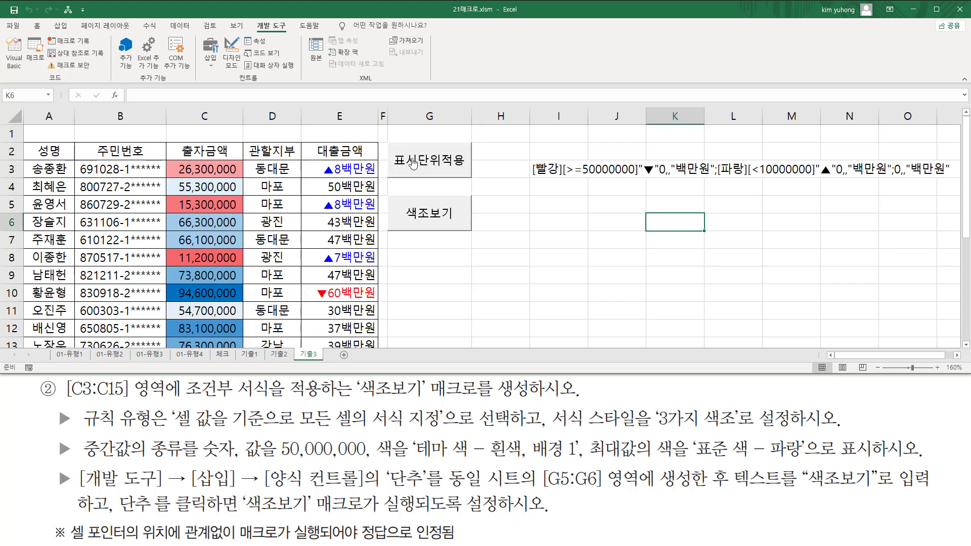
{"action": "left_click_drag", "start_coordinate": [316, 160], "coordinate": [376, 357]}
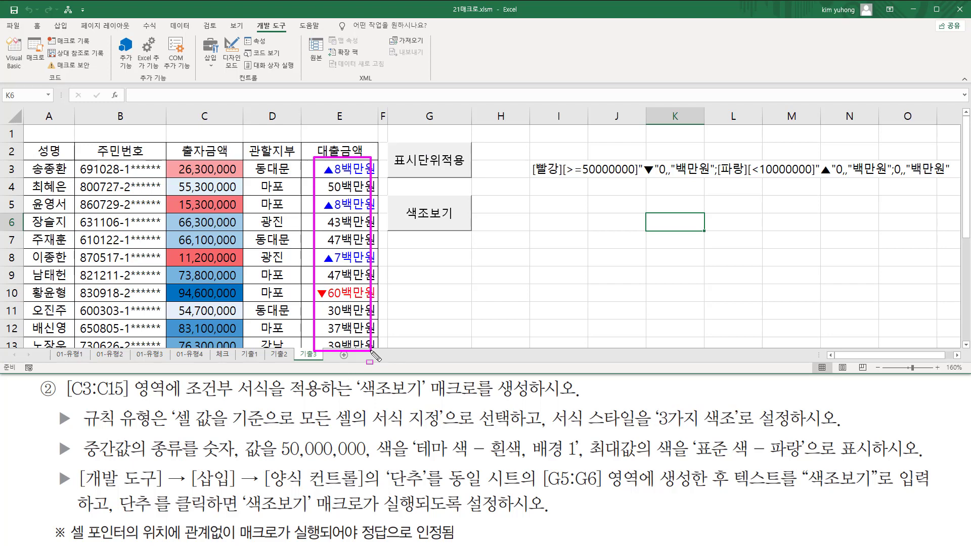
- Delete the colour scale conditional formatting rule from C3:C15
{"action": "left_click", "coordinate": [198, 167]}
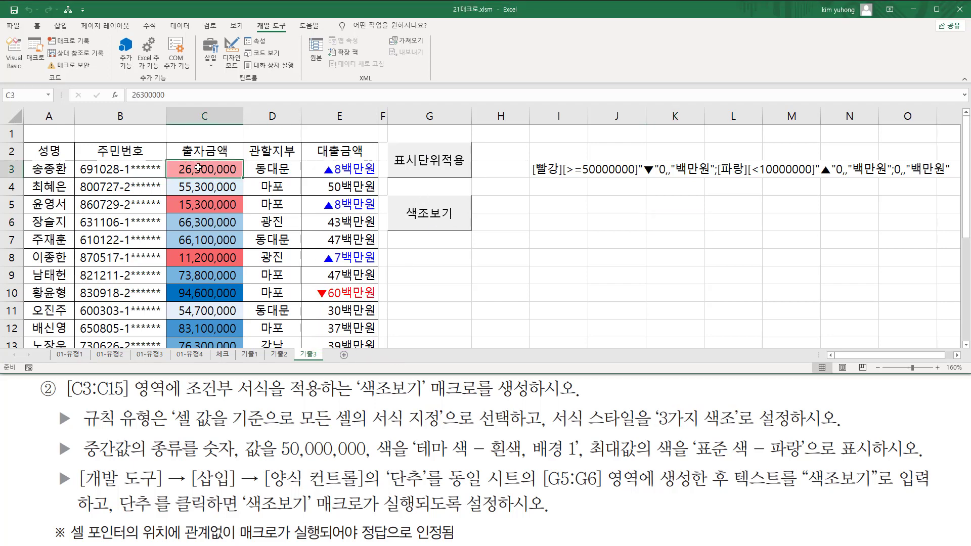
{"action": "scroll", "coordinate": [225, 215], "scroll_direction": "down", "scroll_amount": 3}
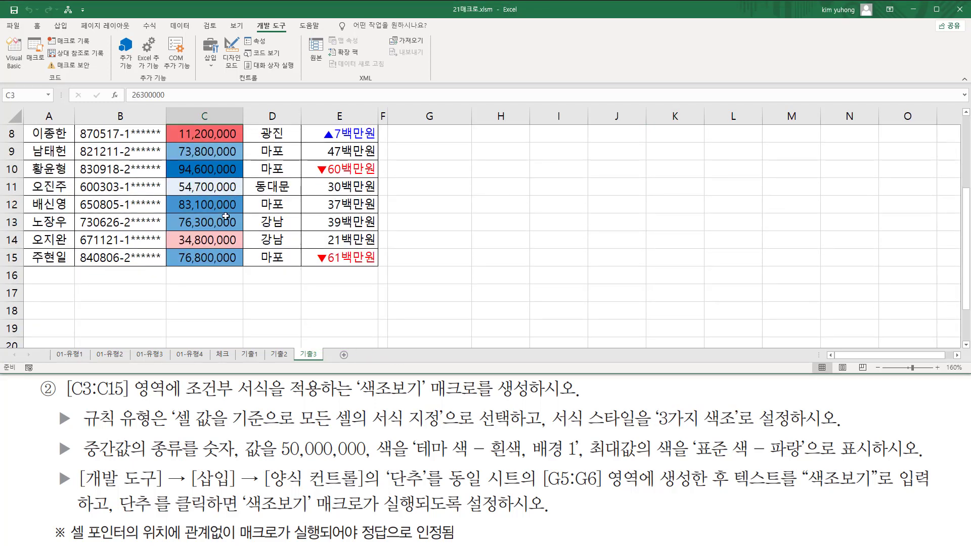
{"action": "left_click", "coordinate": [207, 260], "text": "shift"}
{"action": "scroll", "coordinate": [222, 179], "scroll_direction": "up", "scroll_amount": 3}
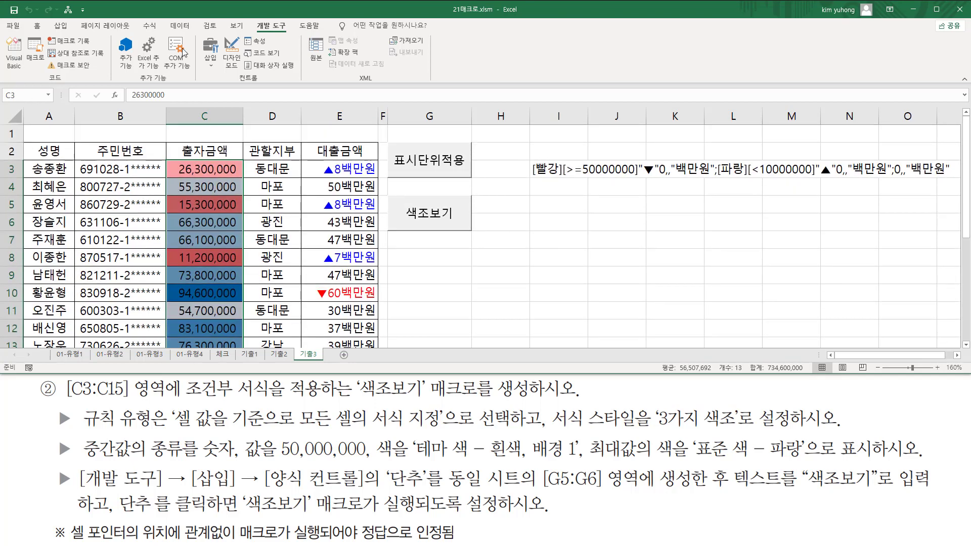
{"action": "left_click", "coordinate": [36, 25]}
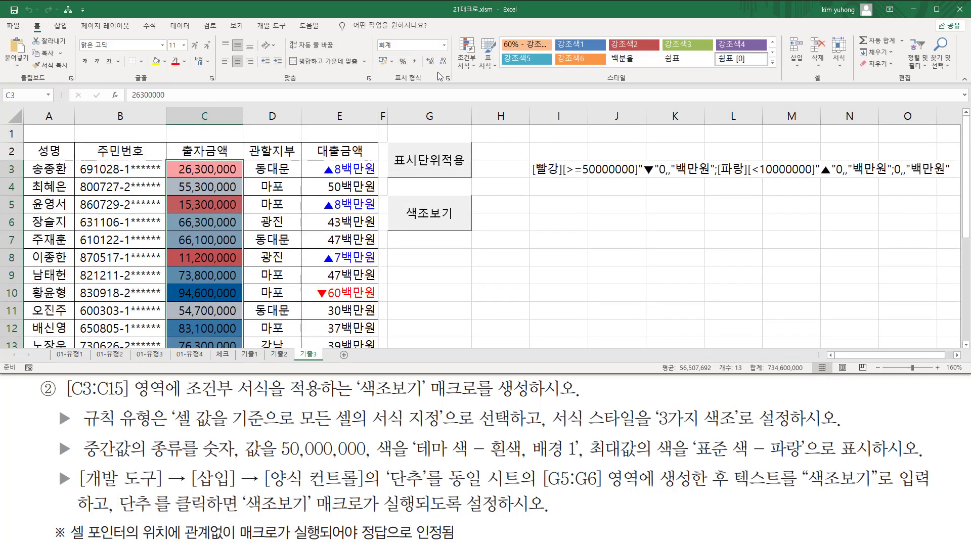
{"action": "left_click", "coordinate": [472, 66]}
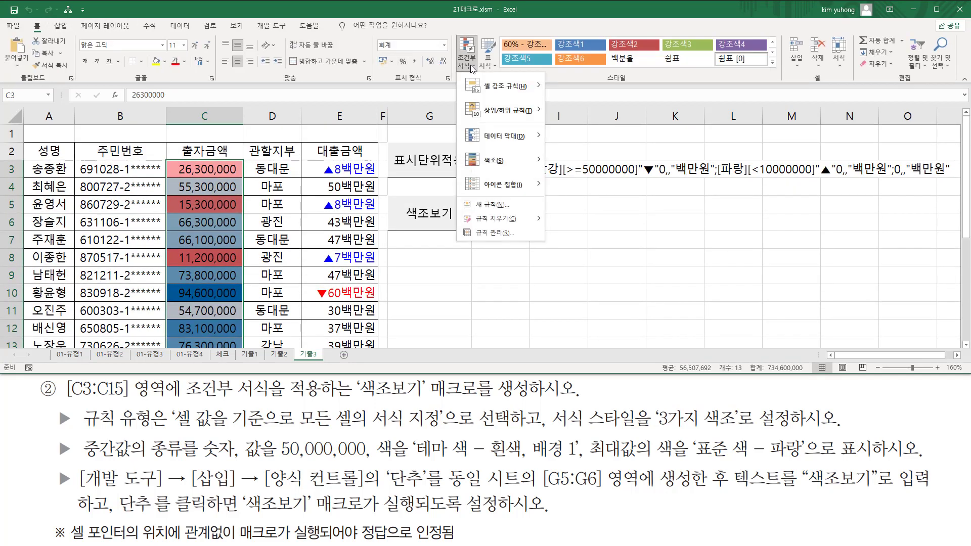
{"action": "left_click", "coordinate": [508, 233]}
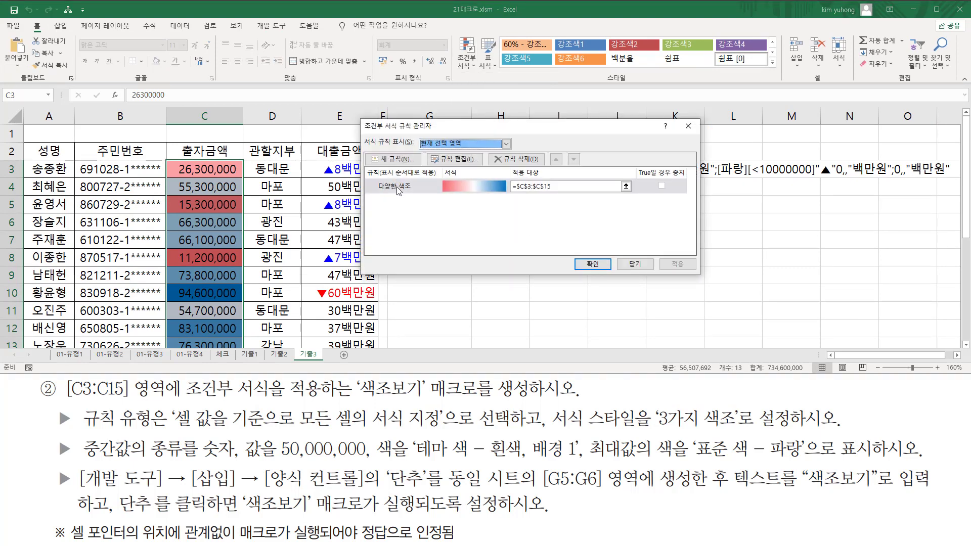
{"action": "left_click", "coordinate": [397, 187]}
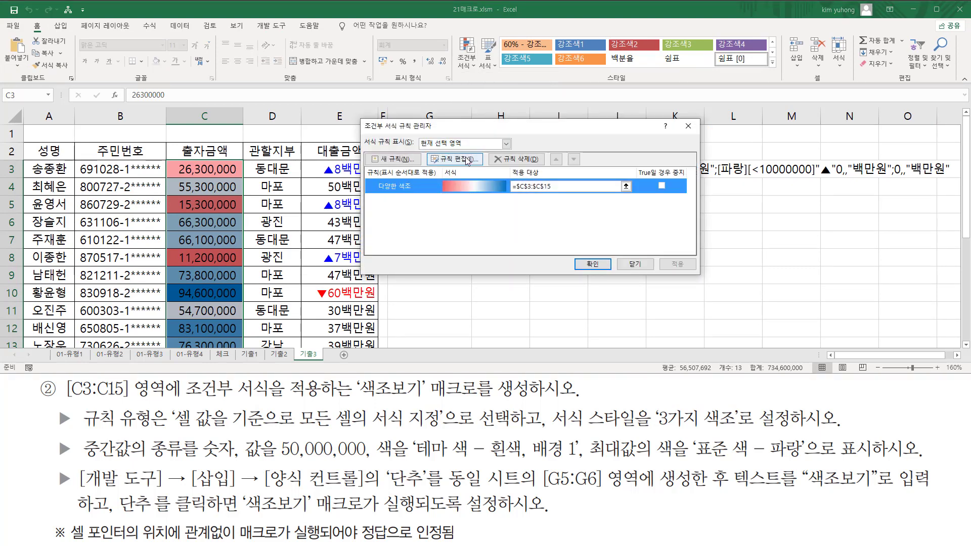
{"action": "left_click", "coordinate": [517, 158]}
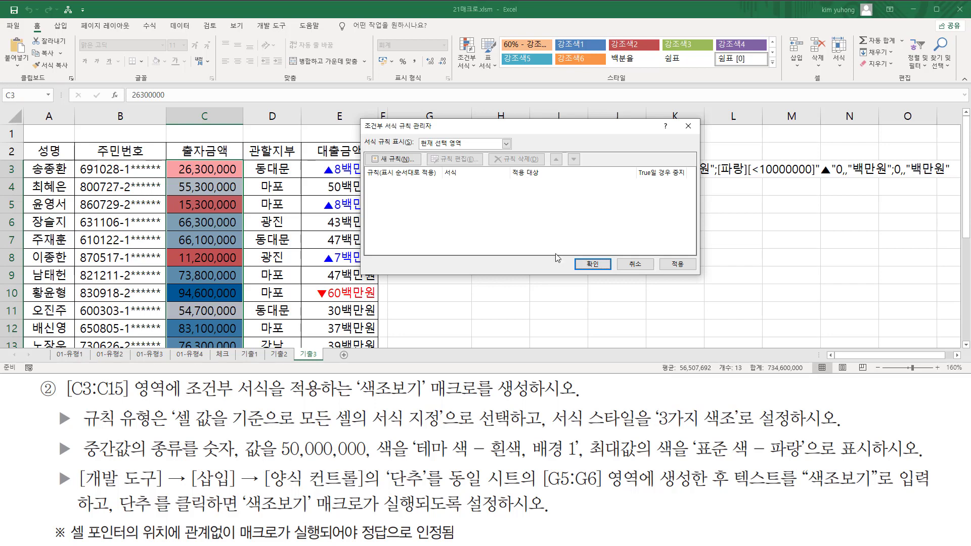
{"action": "left_click", "coordinate": [597, 266]}
- Run the 색조보기 macro from its worksheet button with an empty cell selected and check the colours in column C
{"action": "left_click", "coordinate": [562, 293]}
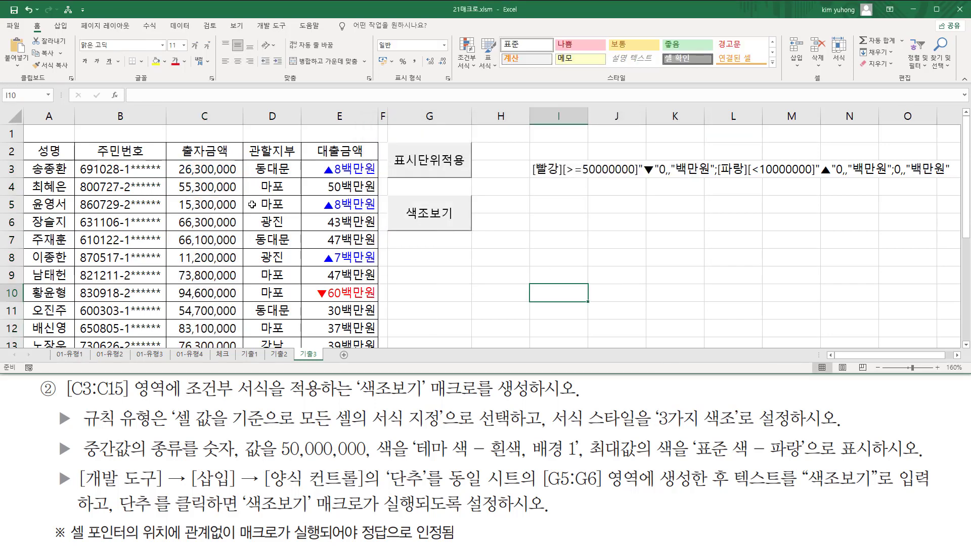
{"action": "left_click", "coordinate": [500, 262]}
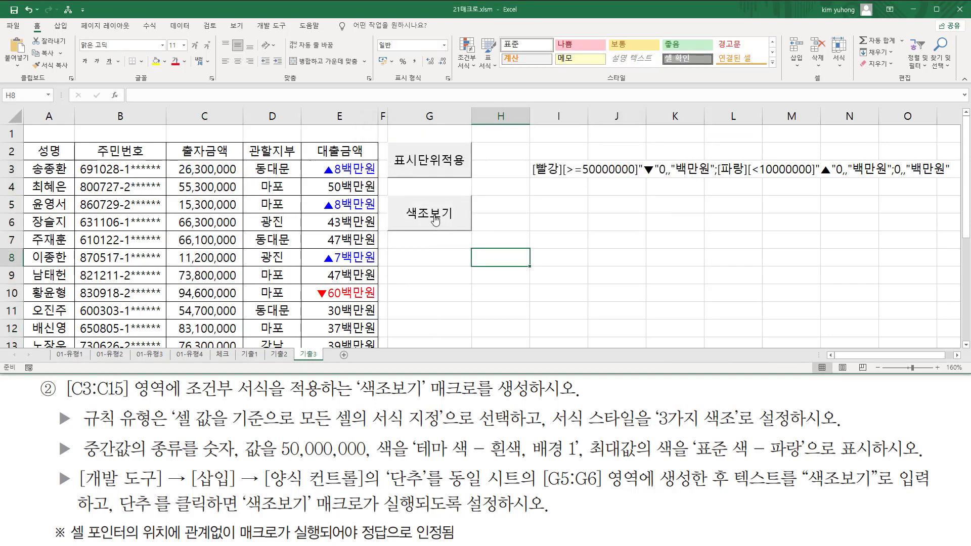
{"action": "left_click", "coordinate": [434, 220]}
{"action": "left_click", "coordinate": [533, 225]}
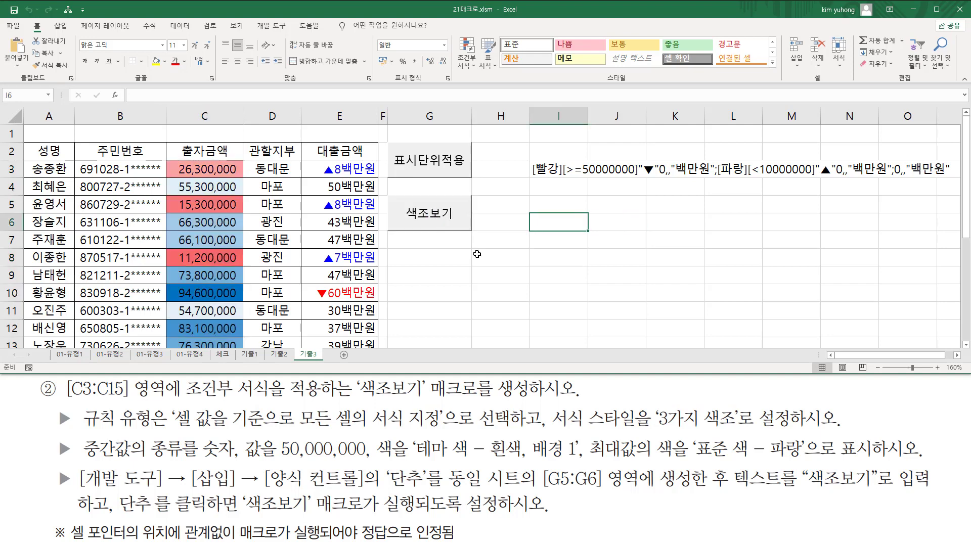
{"action": "scroll", "coordinate": [449, 269], "scroll_direction": "down", "scroll_amount": 2}
{"action": "scroll", "coordinate": [449, 269], "scroll_direction": "up", "scroll_amount": 2}
{"action": "left_click", "coordinate": [460, 263]}
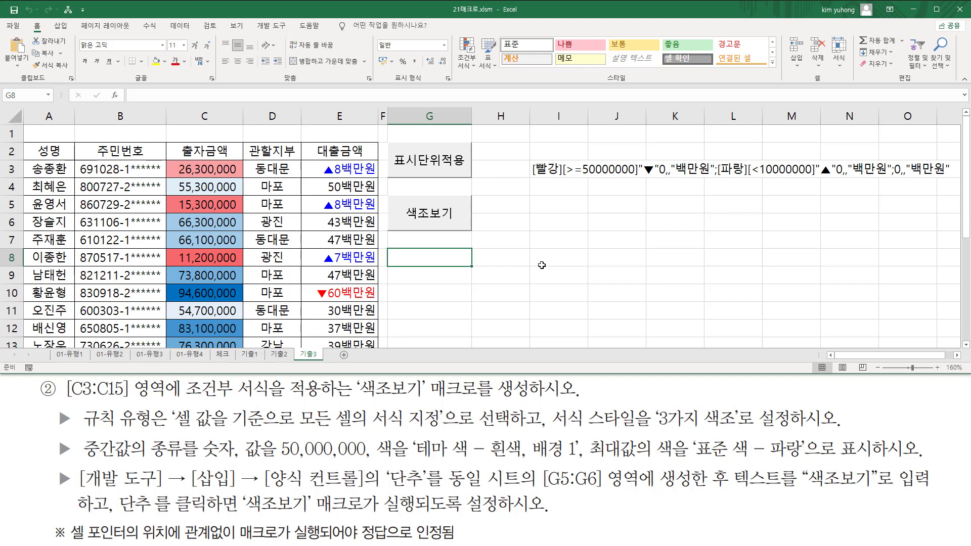